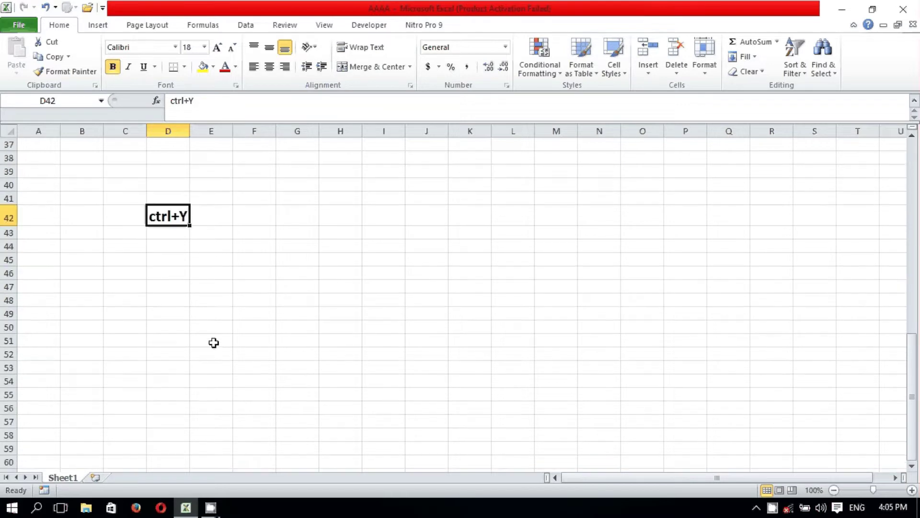
Step: Enter the text "THIS BOOK IS MINE." in cell C4, under the ctrl+C heading
scroll(214, 343, "up", 12)
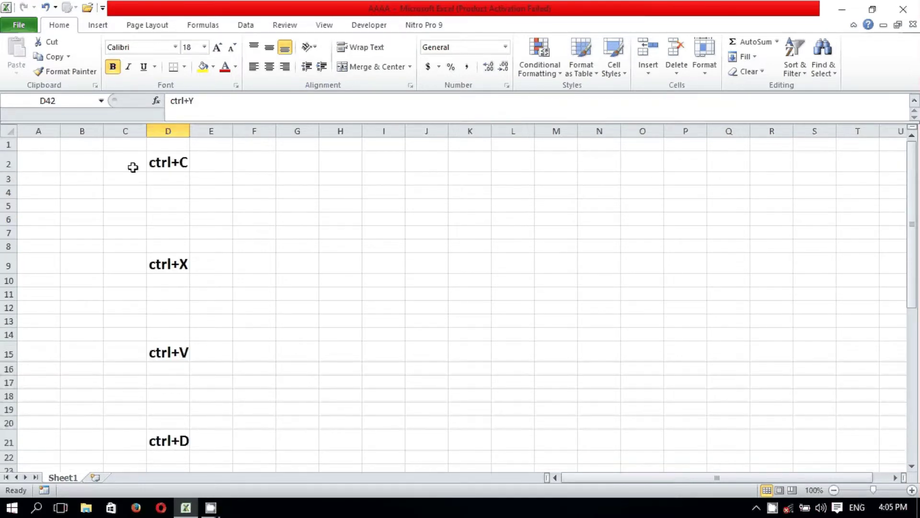
left_click(116, 192)
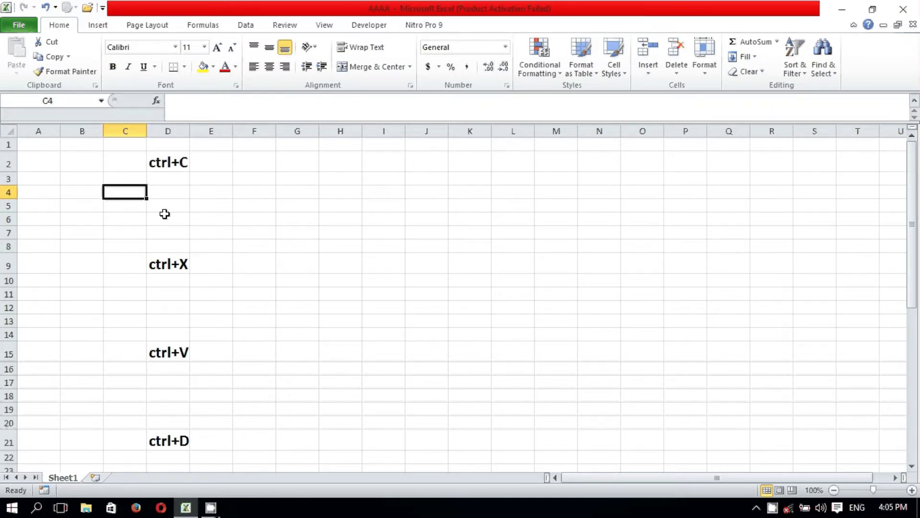
type("THIS B")
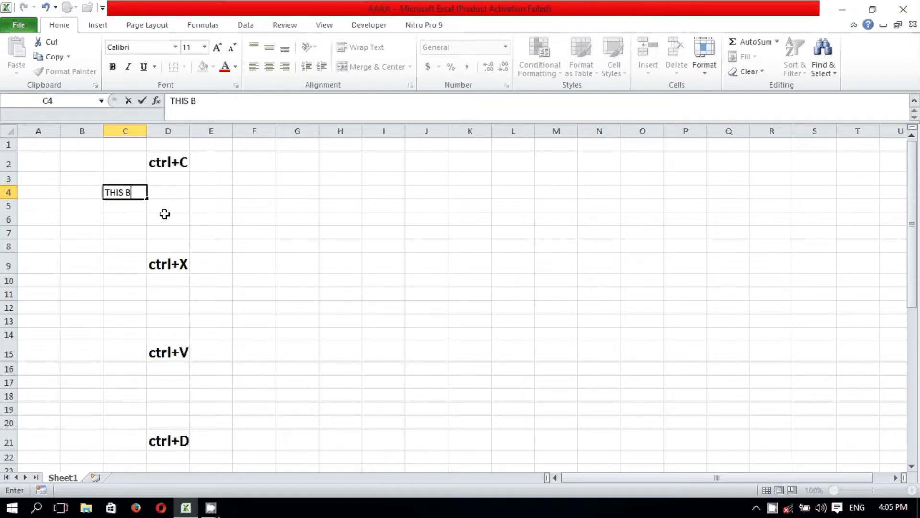
type("OOK ISMI")
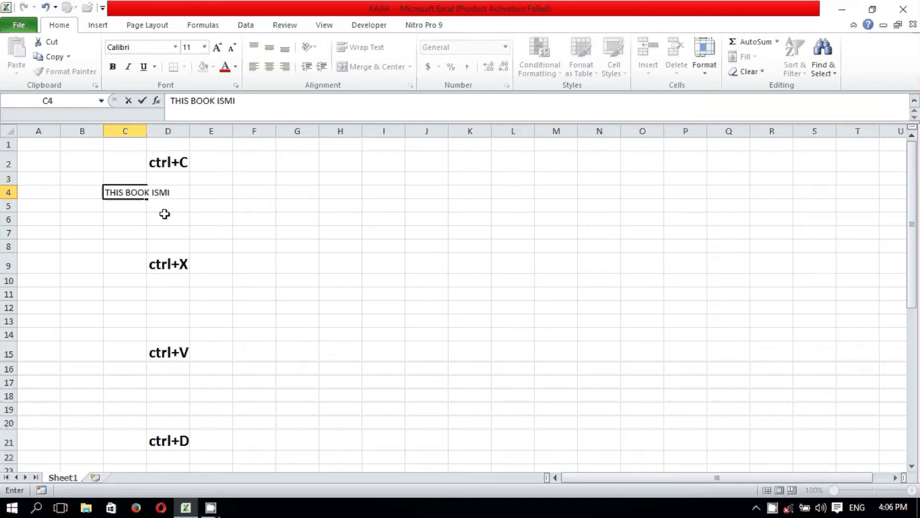
key("BackSpace")
key("BackSpace")
type("MINE.")
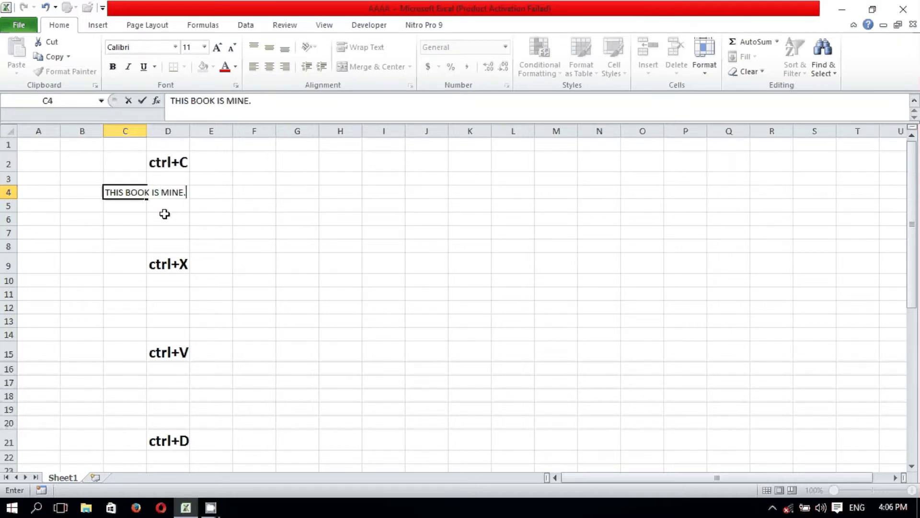
left_click(274, 223)
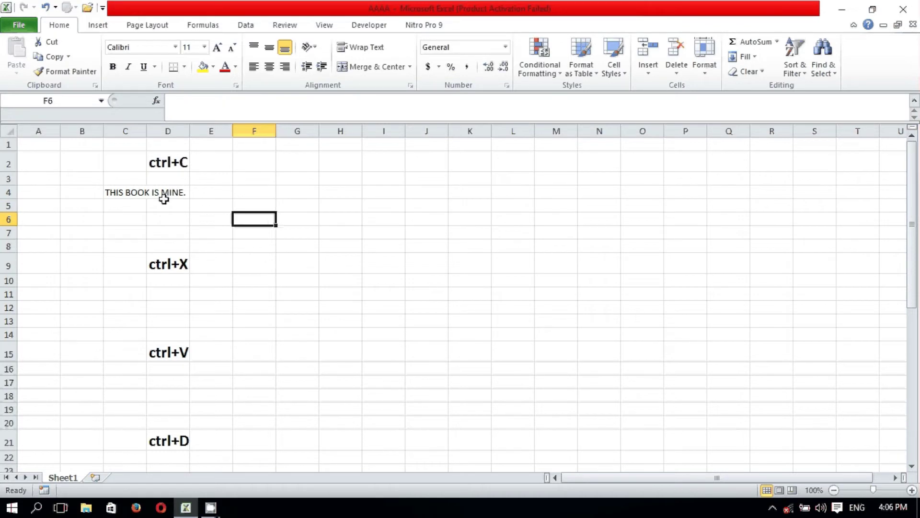
Step: Copy the sentence from cell C4 and paste it into cell C6
left_click(180, 162)
left_click(222, 181)
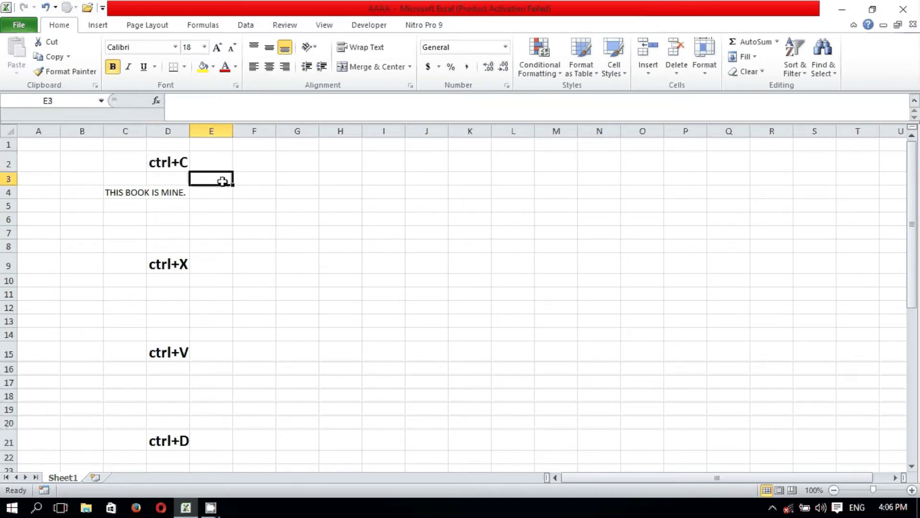
left_click(127, 194)
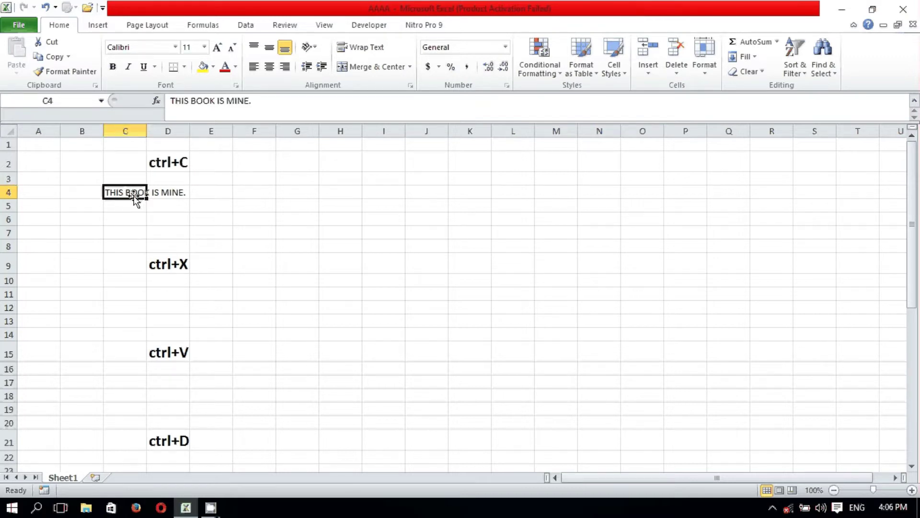
key("ctrl+c")
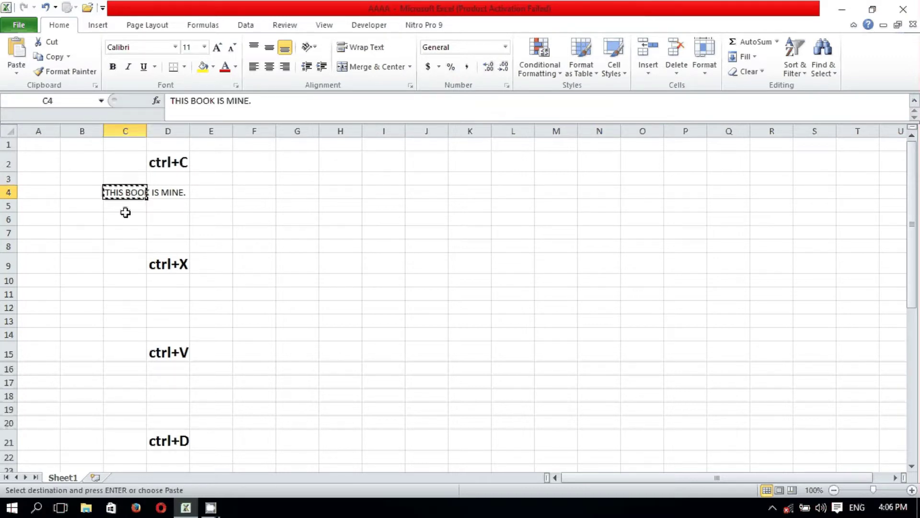
left_click(125, 217)
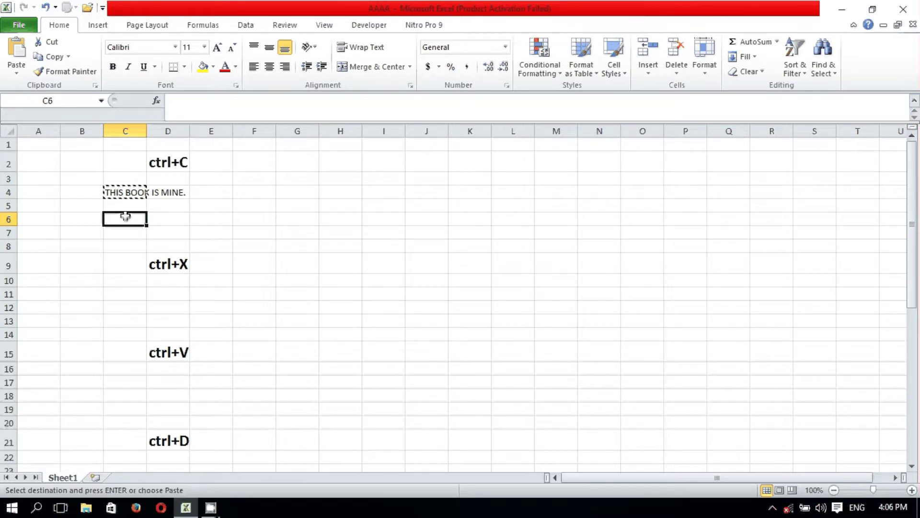
key("ctrl+v")
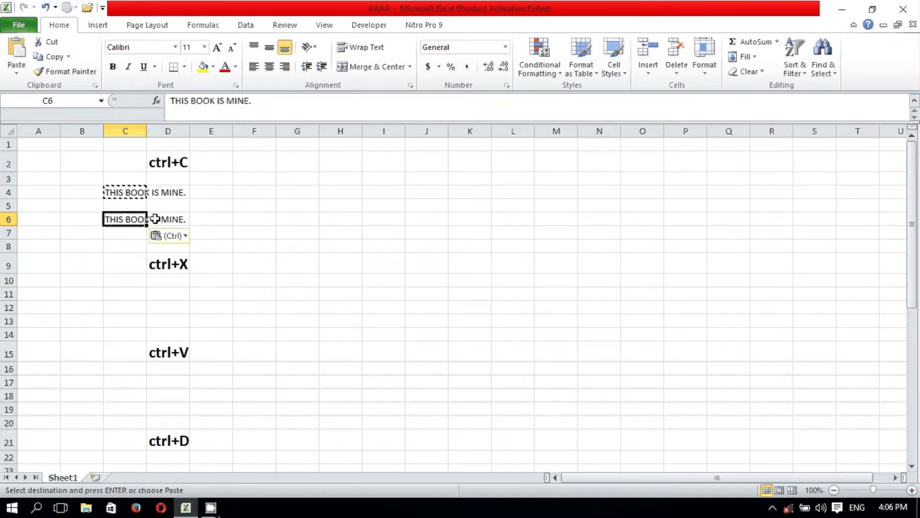
Step: Label the two sentences by entering "ctrl+C" in cell E4 and "ctrl+V" in cell E6
left_click(201, 224)
left_click(223, 193)
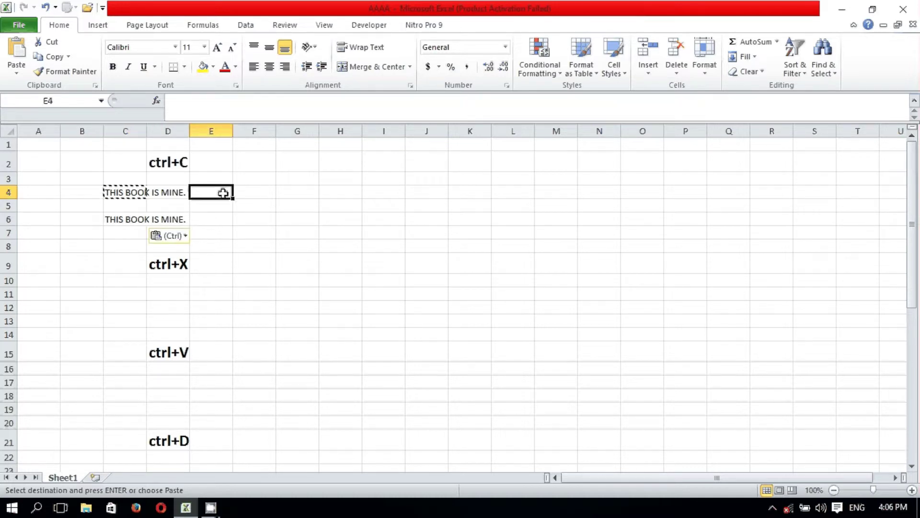
left_click(242, 222)
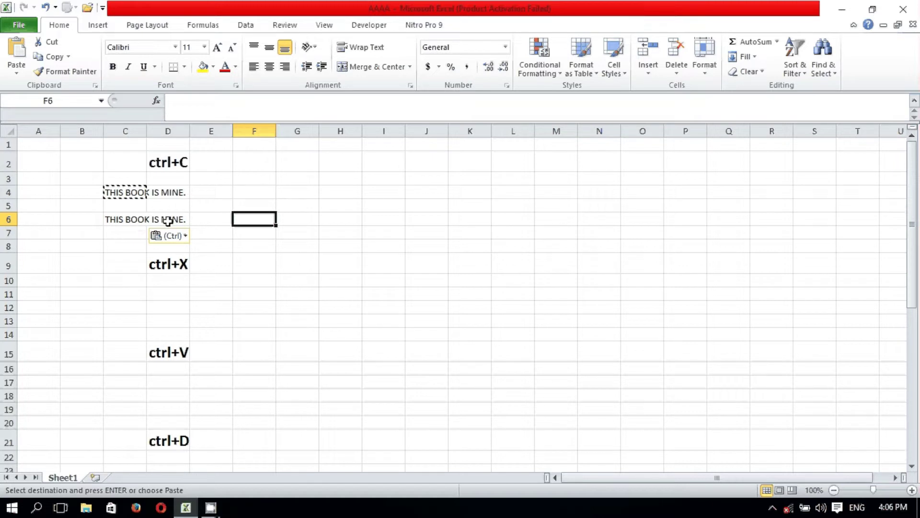
left_click(217, 220)
left_click(213, 190)
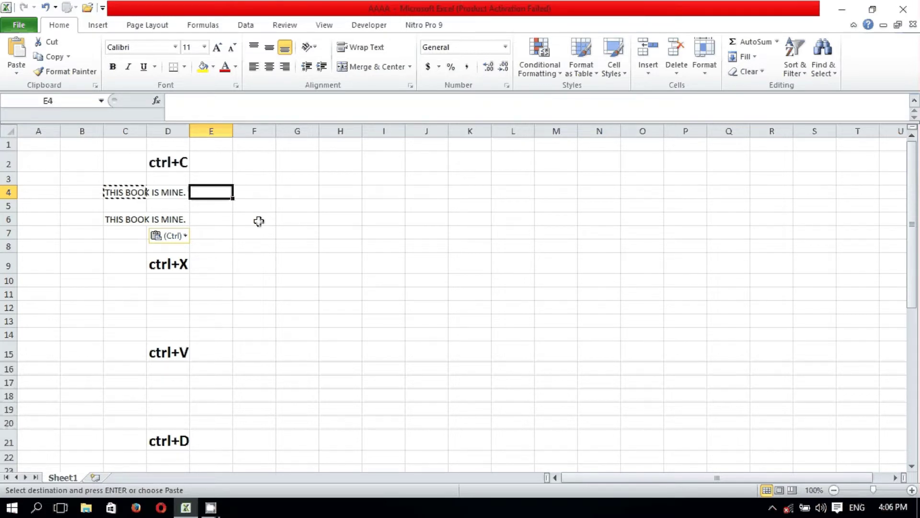
type("ctr")
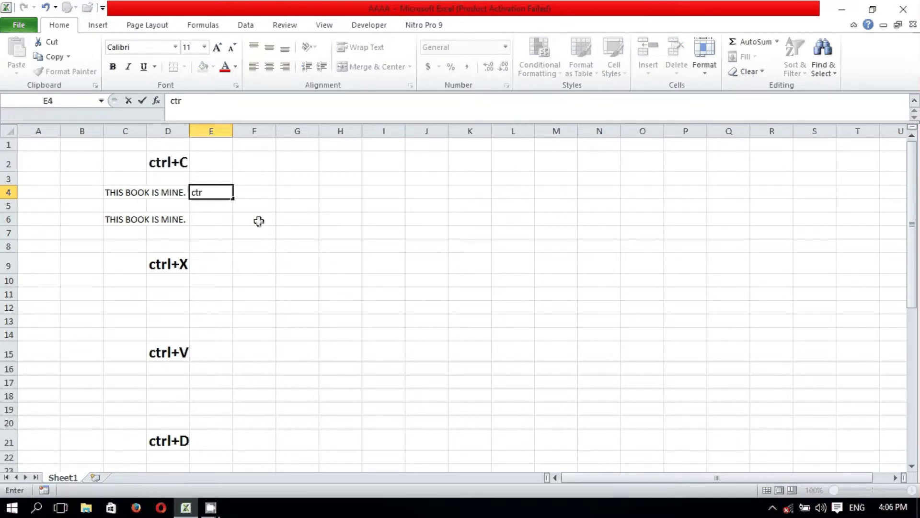
type("l+C")
left_click(219, 222)
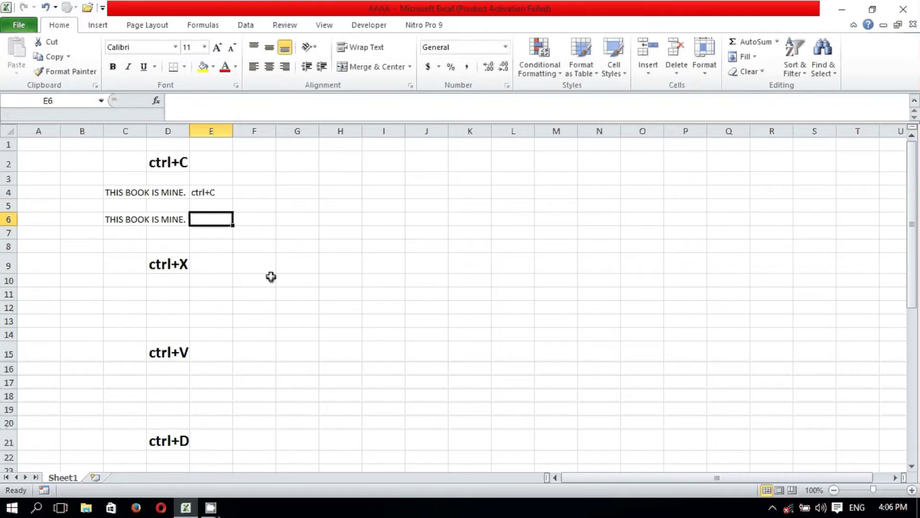
type("ctr")
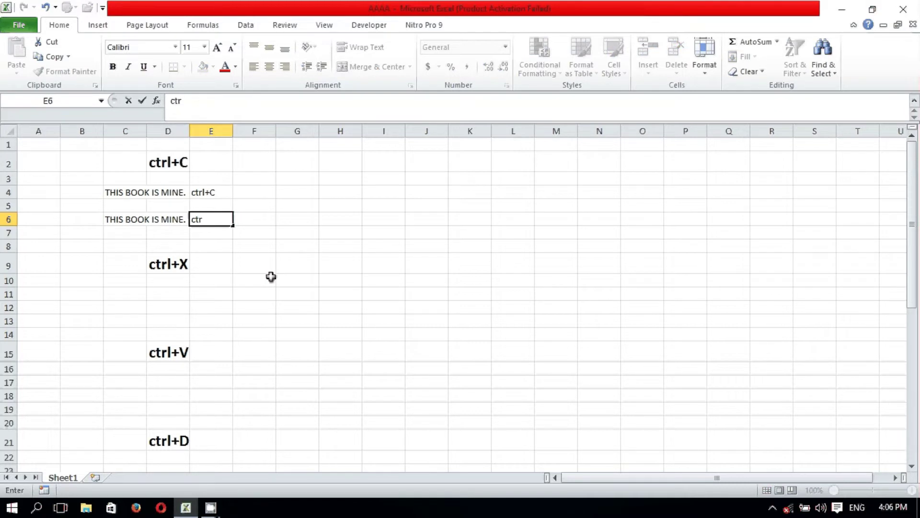
type("l+V")
left_click(283, 281)
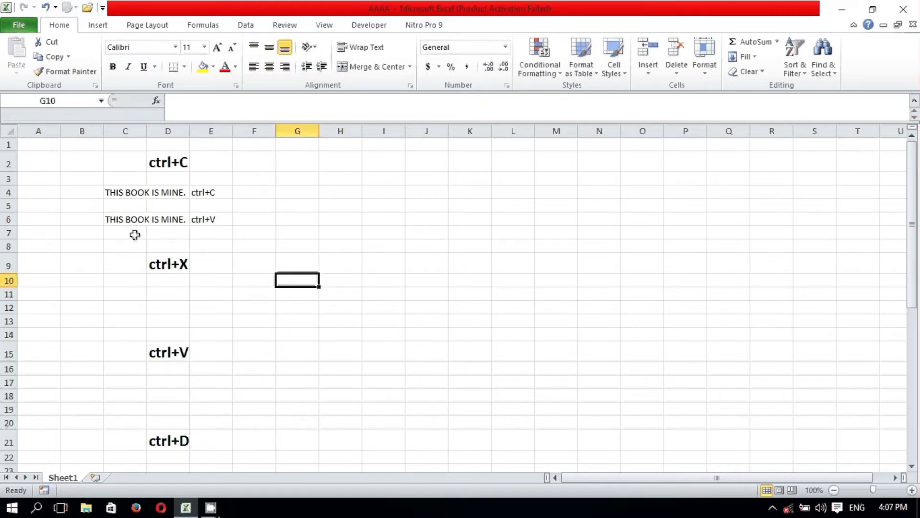
Step: Copy the sentence from cell C4 into cell C11, under the ctrl+X heading
left_click(131, 193)
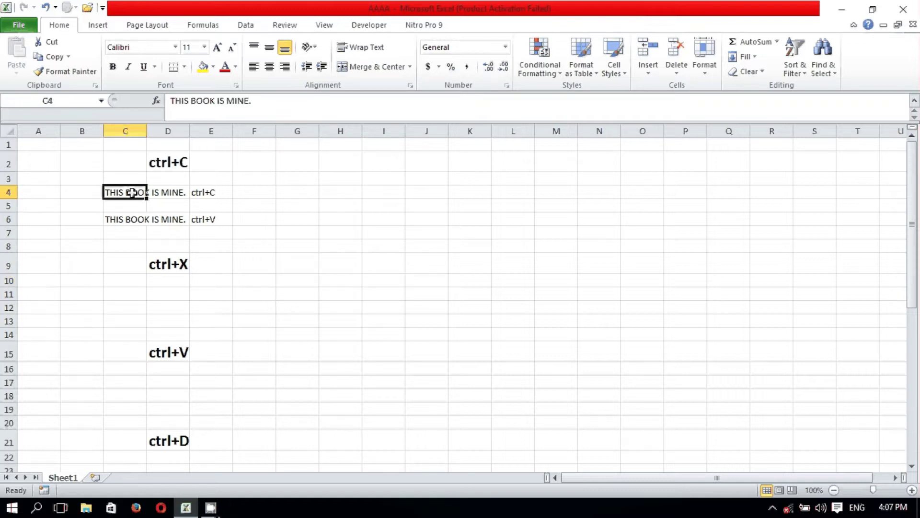
key("ctrl+c")
left_click(125, 291)
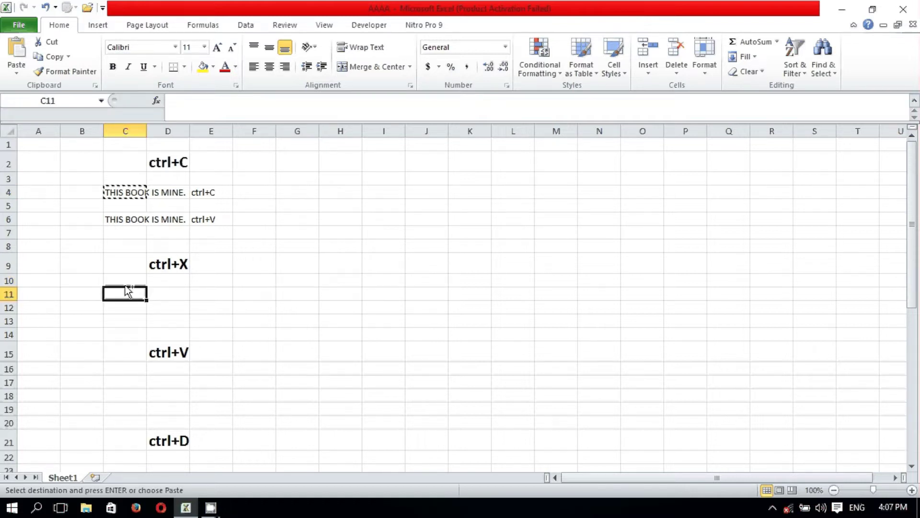
key("ctrl+v")
Step: Enter the label "ctrl+x" in cell E11, beside the sentence under the ctrl+X heading
scroll(158, 282, "down", 2)
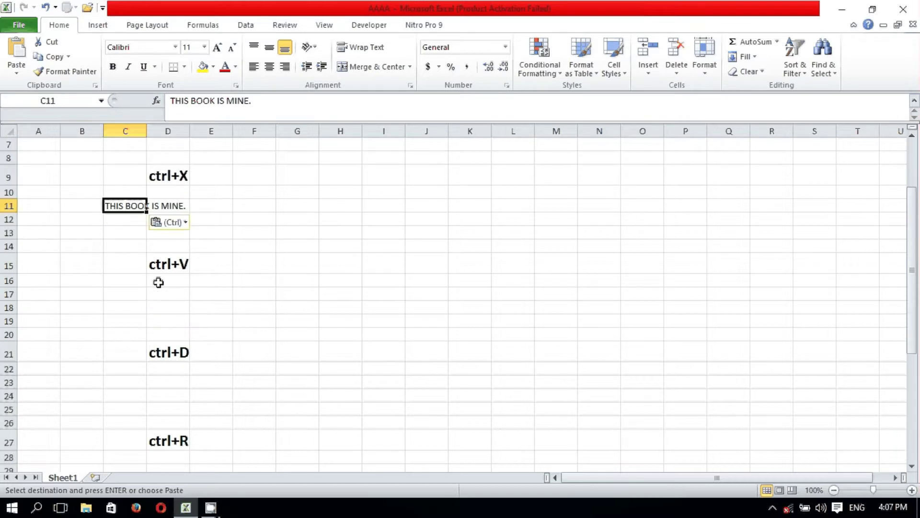
left_click(216, 210)
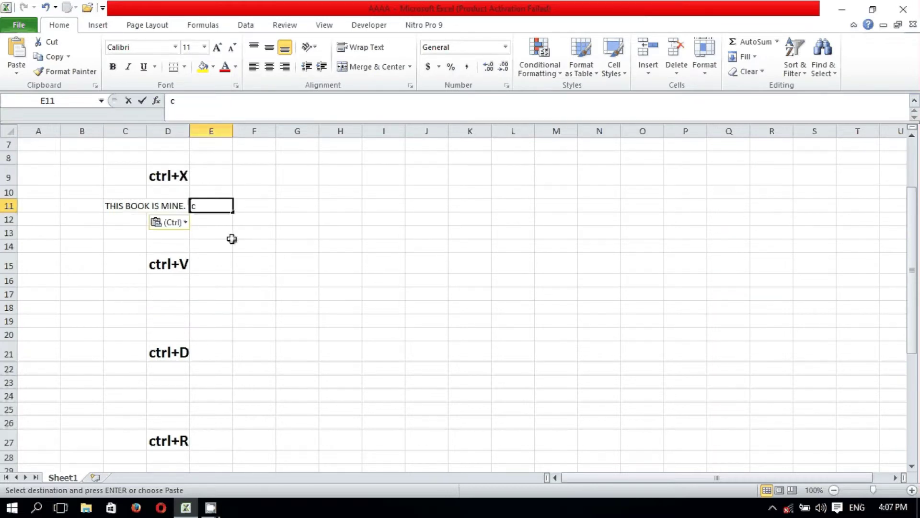
type("ctrl+")
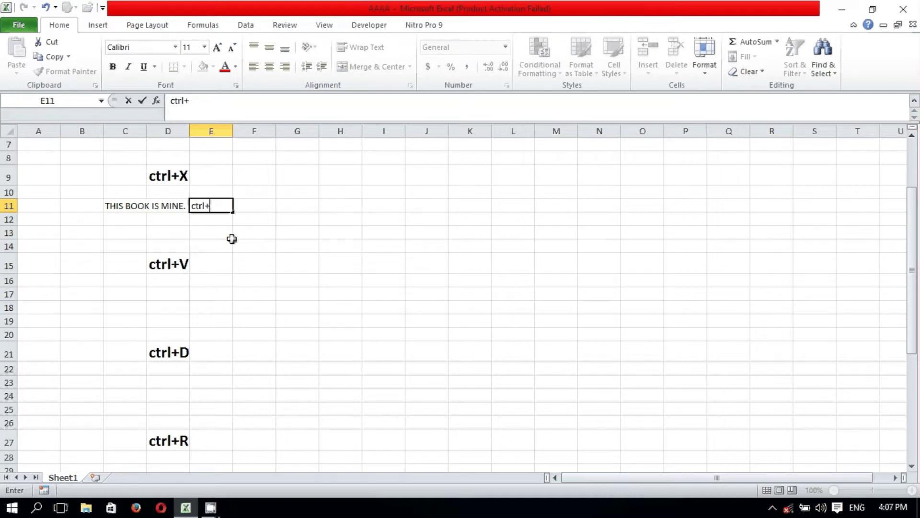
type("x")
key("Return")
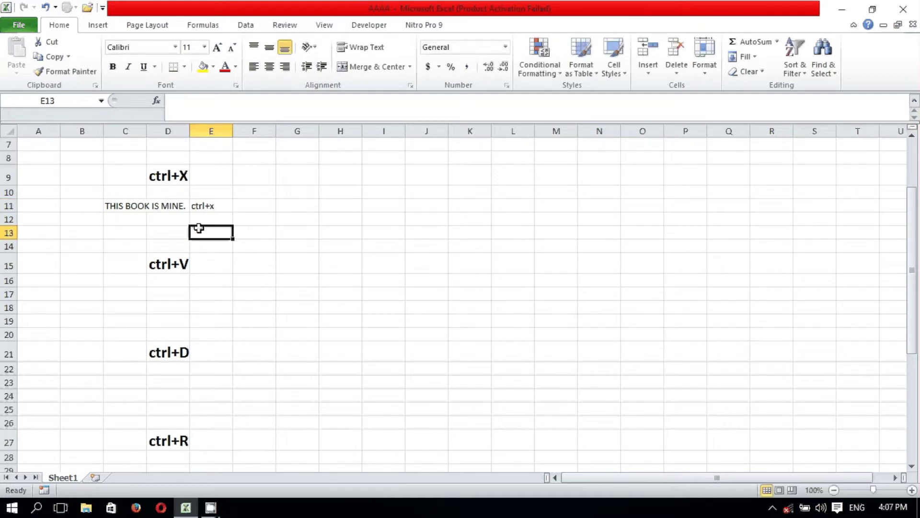
Step: Cut the sentence from cell C11 and paste it into cell C13
left_click(123, 209)
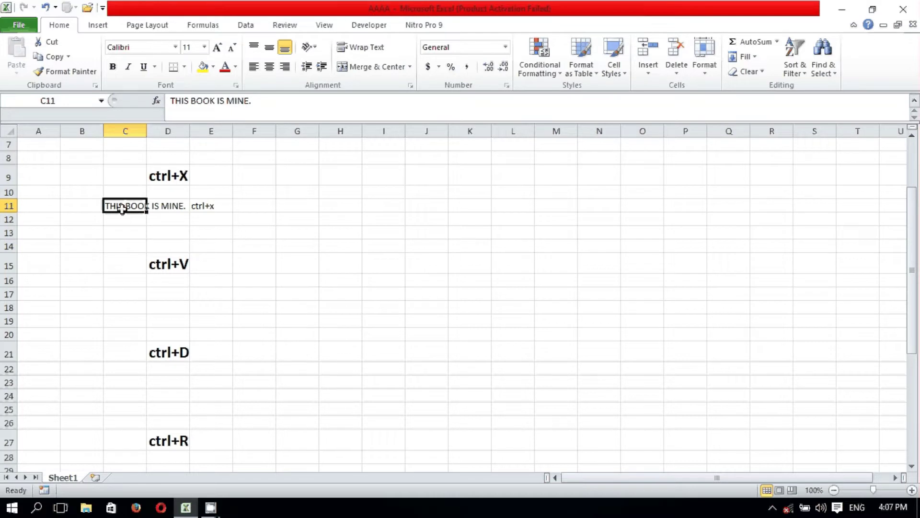
key("ctrl+x")
left_click(130, 233)
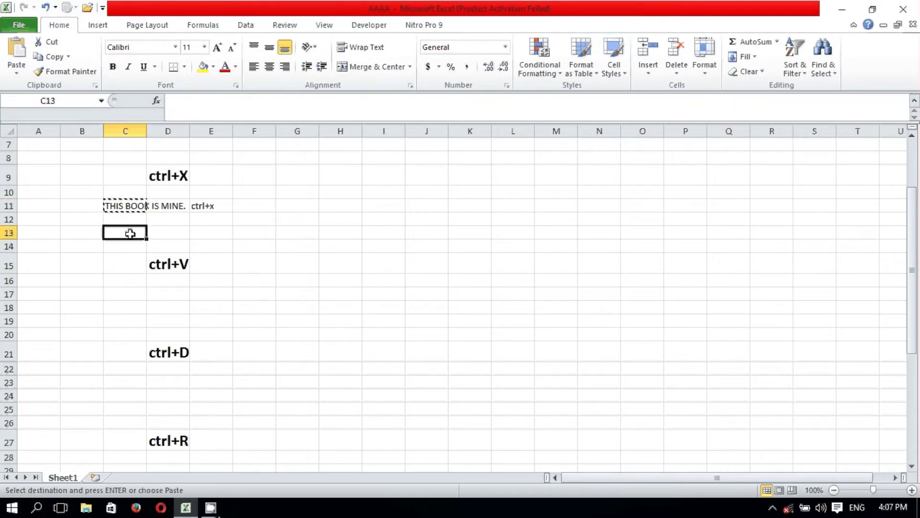
key("ctrl+v")
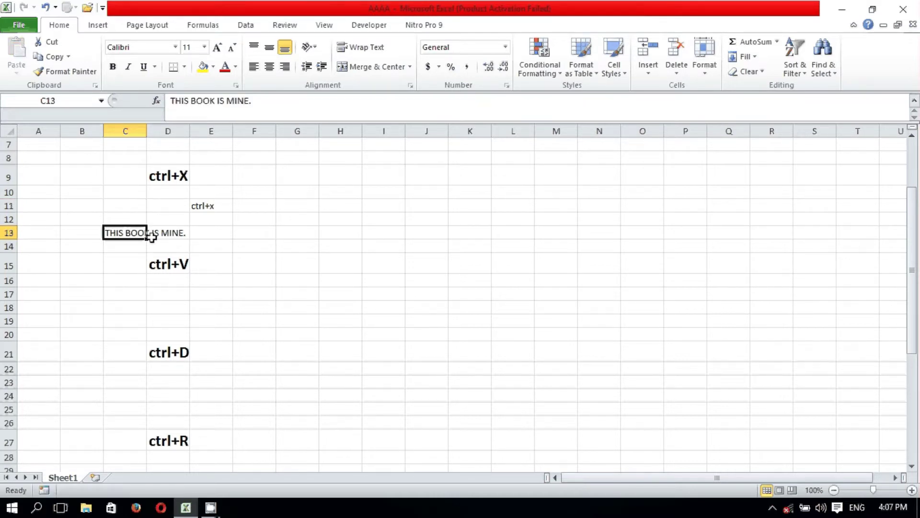
Step: Enter the label "ctrl+v" in cell E13, beside the moved sentence
left_click(210, 231)
type("ctr")
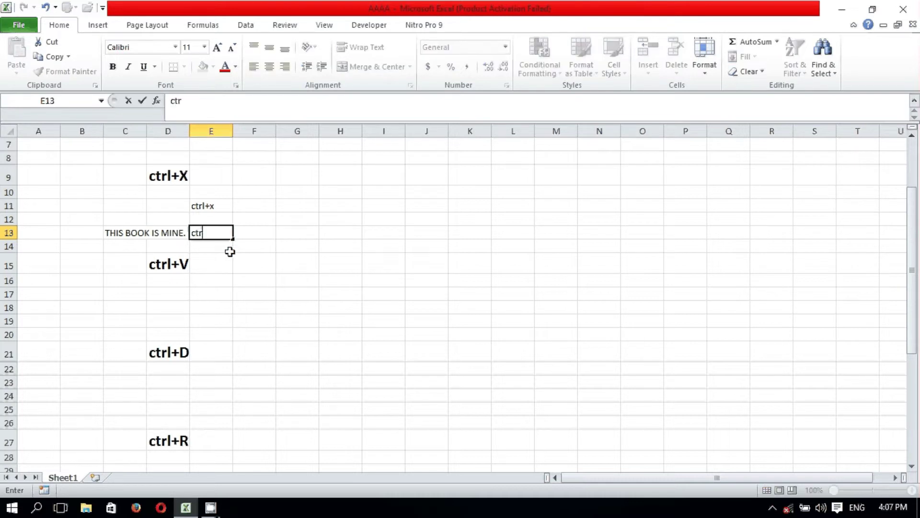
type("l+v")
left_click(264, 272)
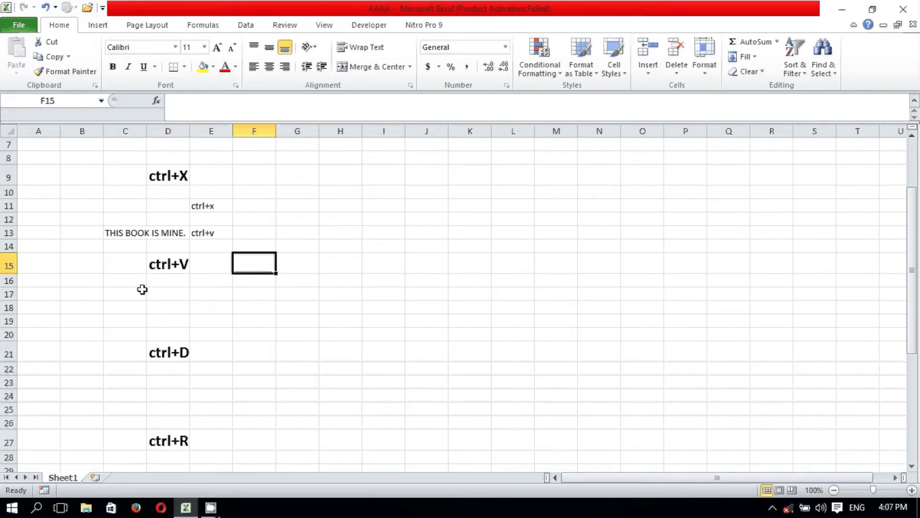
left_click(177, 264)
left_click(210, 233)
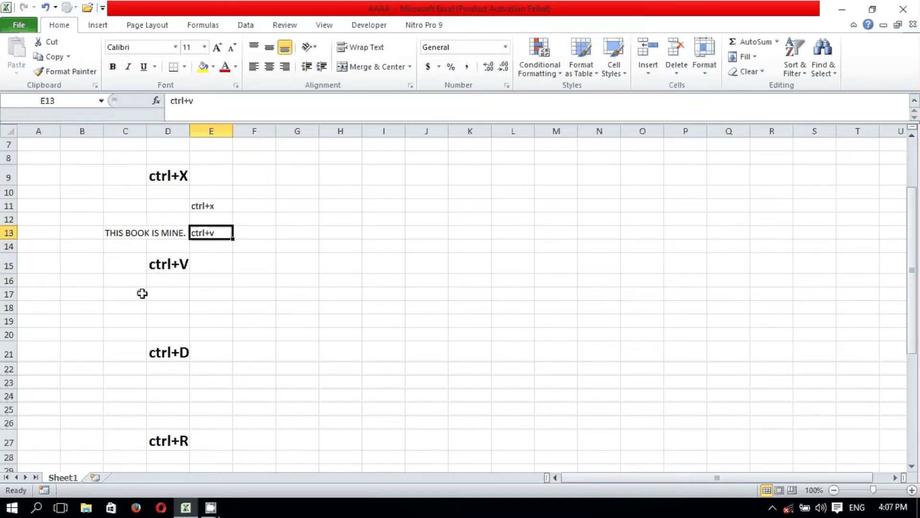
Step: Copy the sentence from cell C4 into cell C17, under the ctrl+V heading
scroll(214, 250, "up", 2)
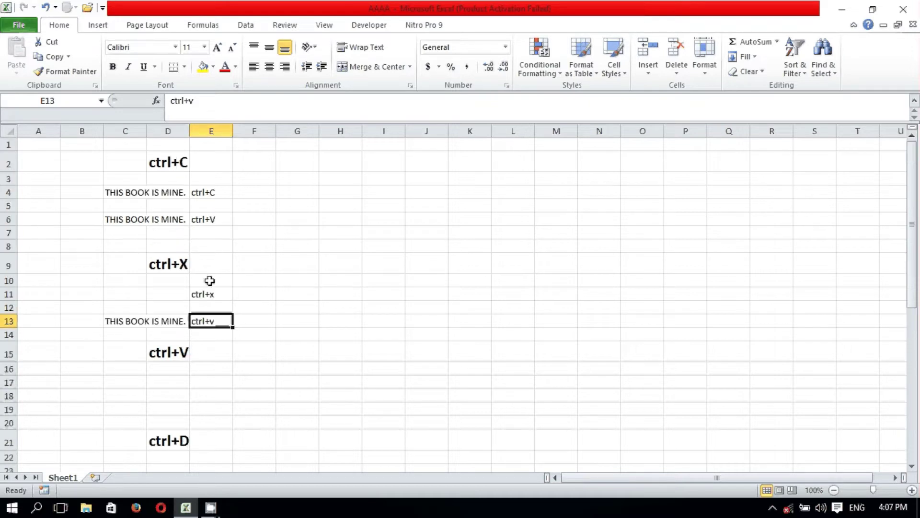
left_click(134, 194)
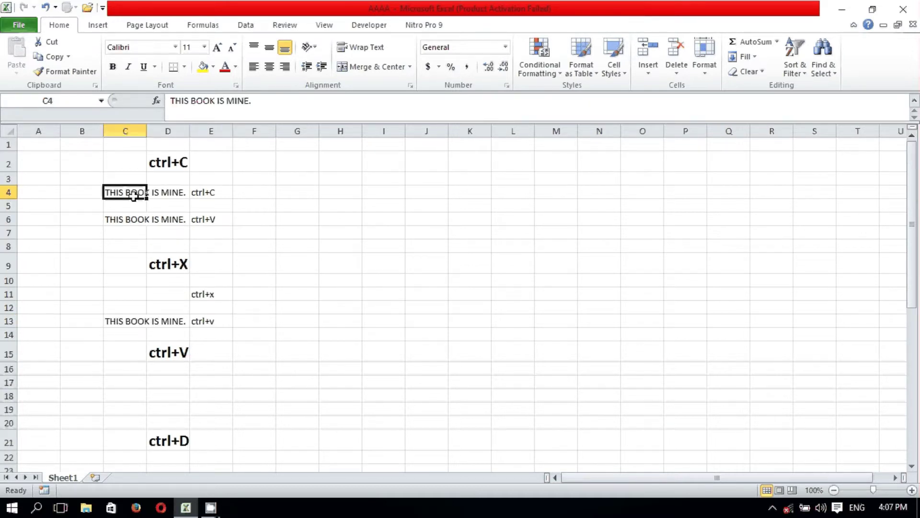
key("ctrl+c")
scroll(134, 207, "down", 3)
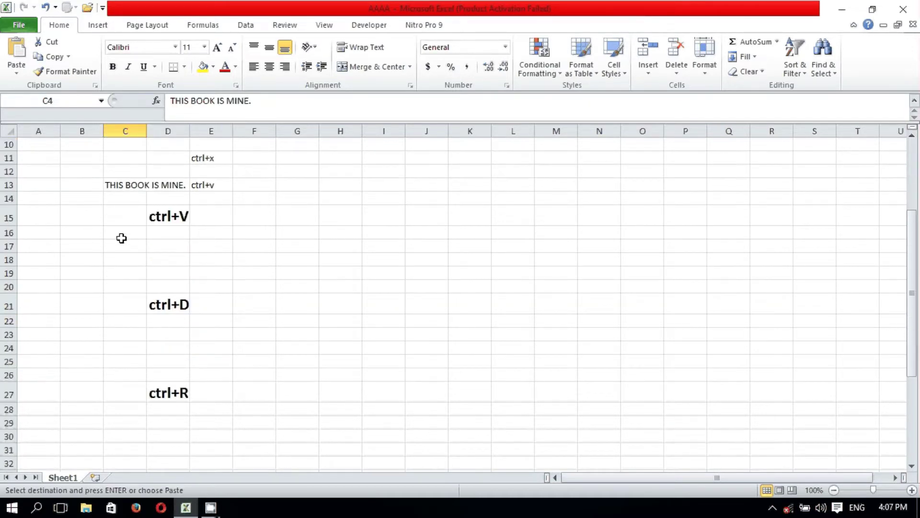
left_click(122, 236)
left_click(122, 244)
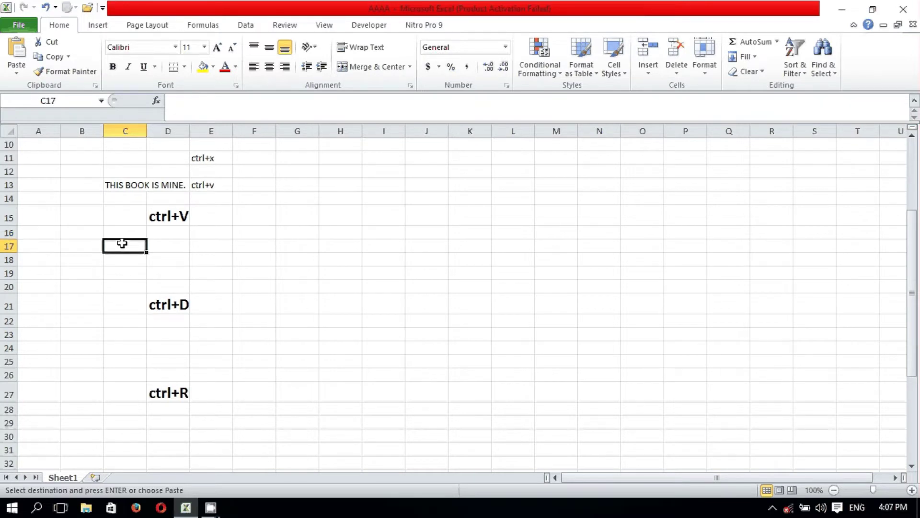
key("ctrl+v")
scroll(146, 244, "up", 2)
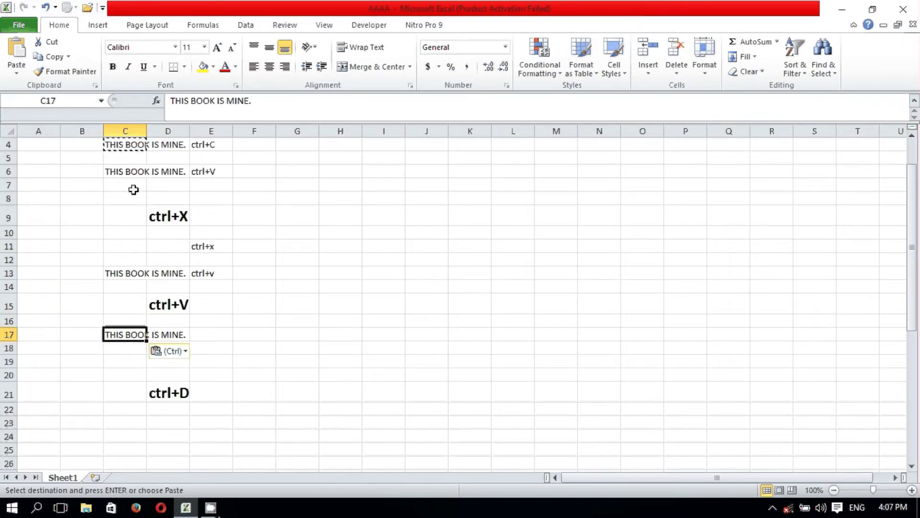
Step: Cut the sentence from cell C13 and paste it into cell C19, under the ctrl+V heading
scroll(134, 189, "up", 1)
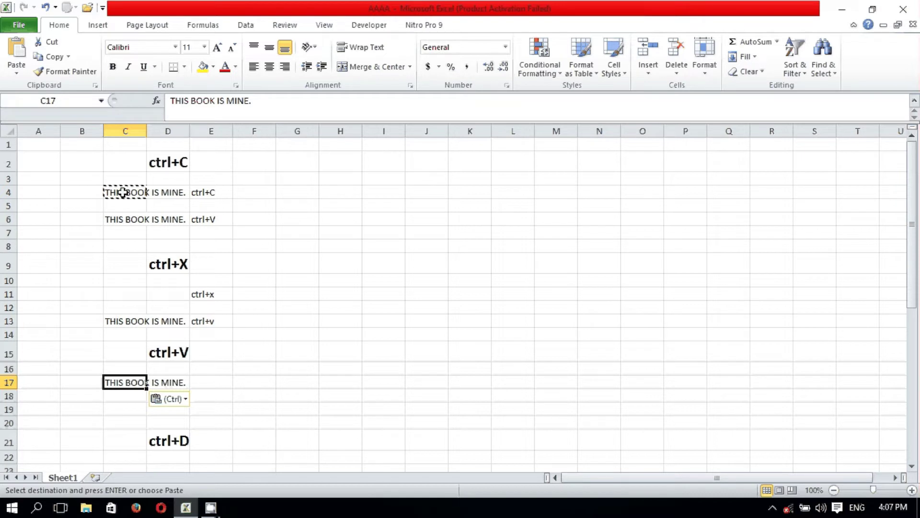
left_click(119, 319)
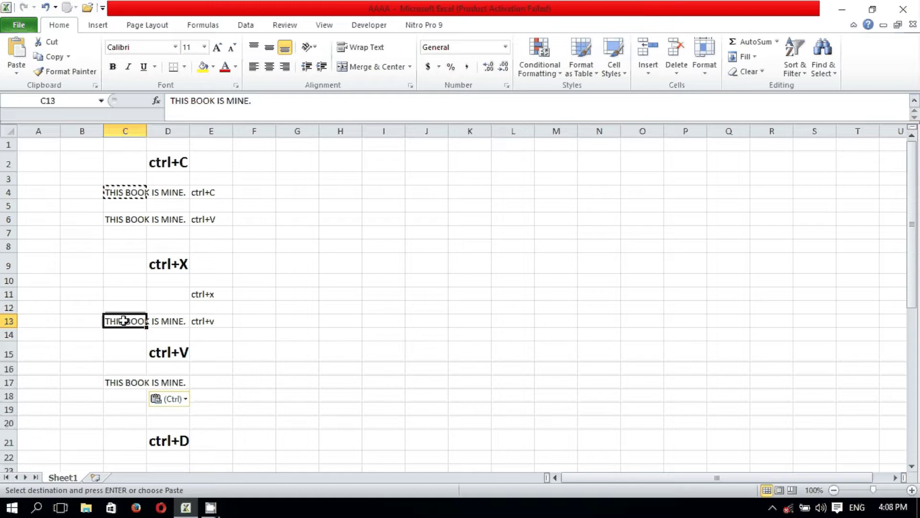
key("ctrl+c")
scroll(136, 307, "down", 3)
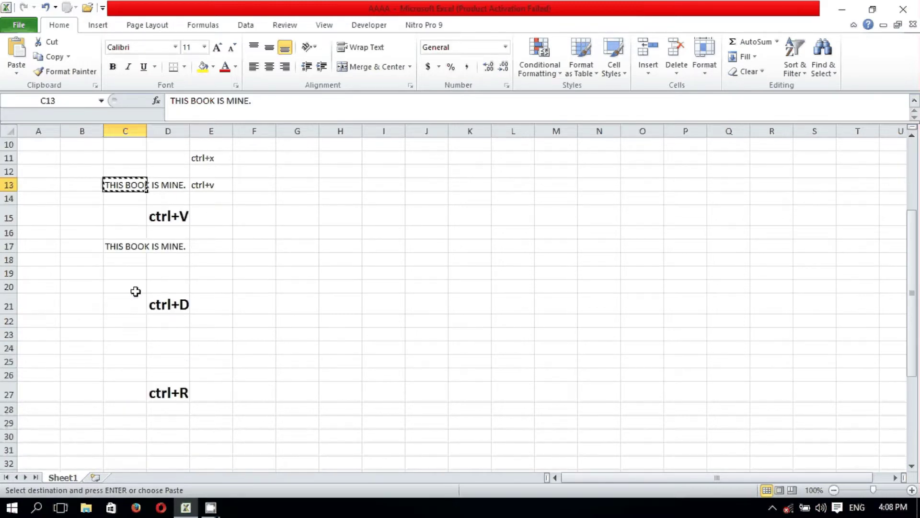
left_click(121, 272)
key("ctrl+v")
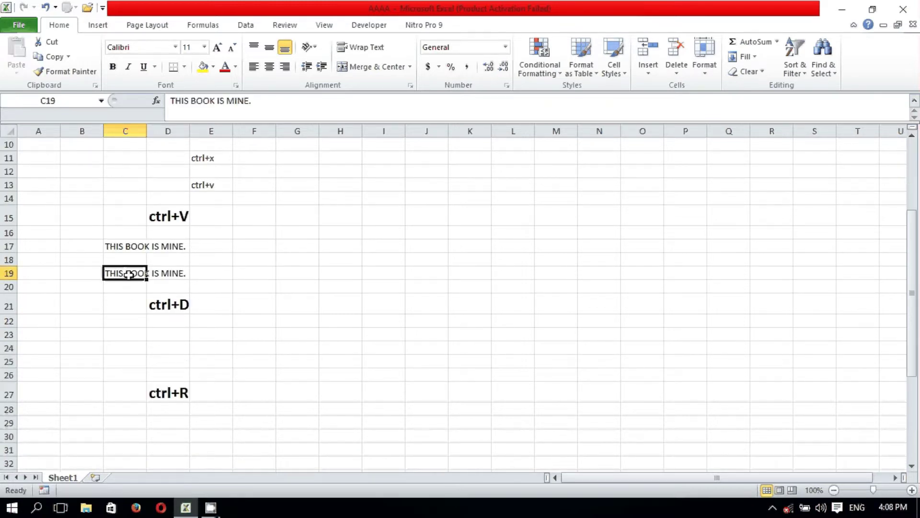
left_click(257, 288)
scroll(132, 321, "down", 1)
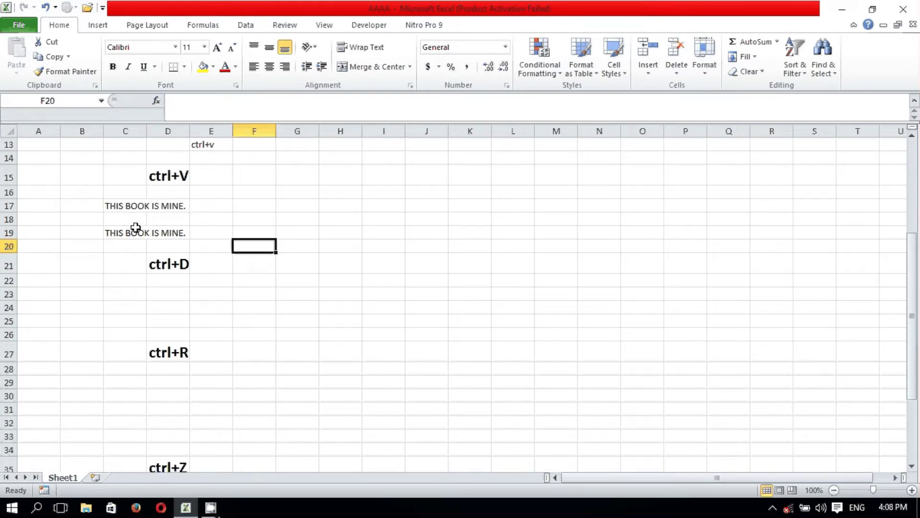
scroll(120, 206, "up", 4)
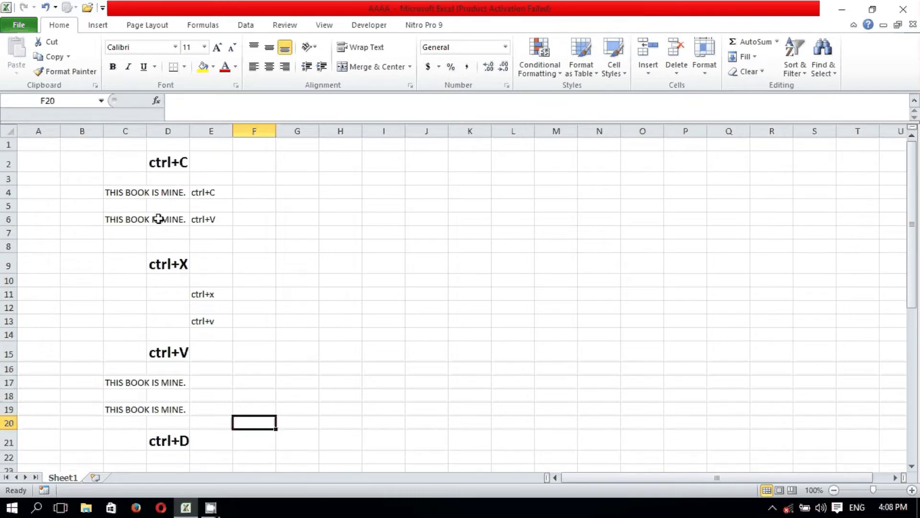
left_click(119, 194)
key("ctrl+c")
scroll(139, 203, "down", 5)
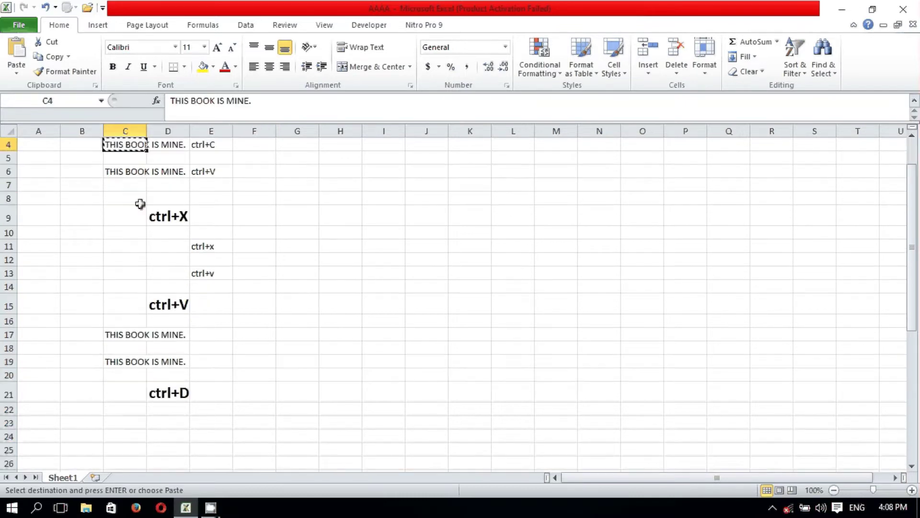
left_click(126, 243)
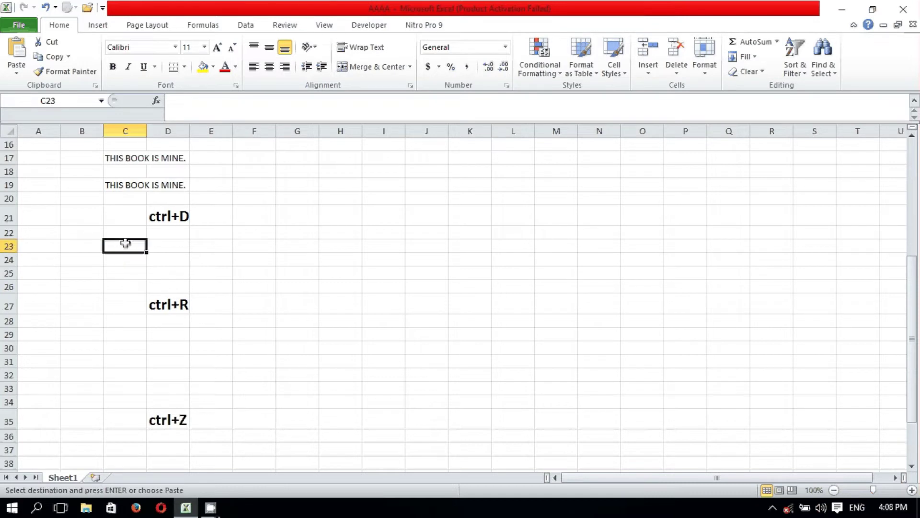
key("Escape")
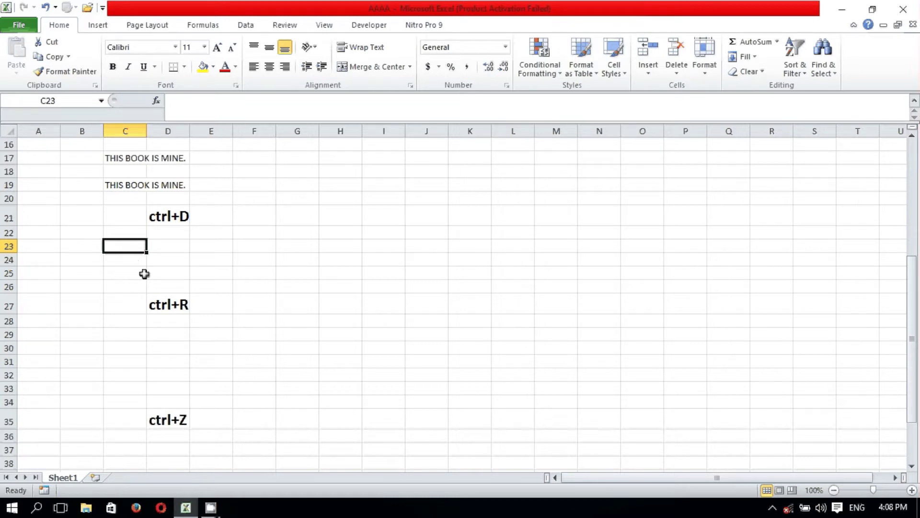
Step: Copy the sentence from cell C17 into cell C23, under the ctrl+D heading
left_click(130, 161)
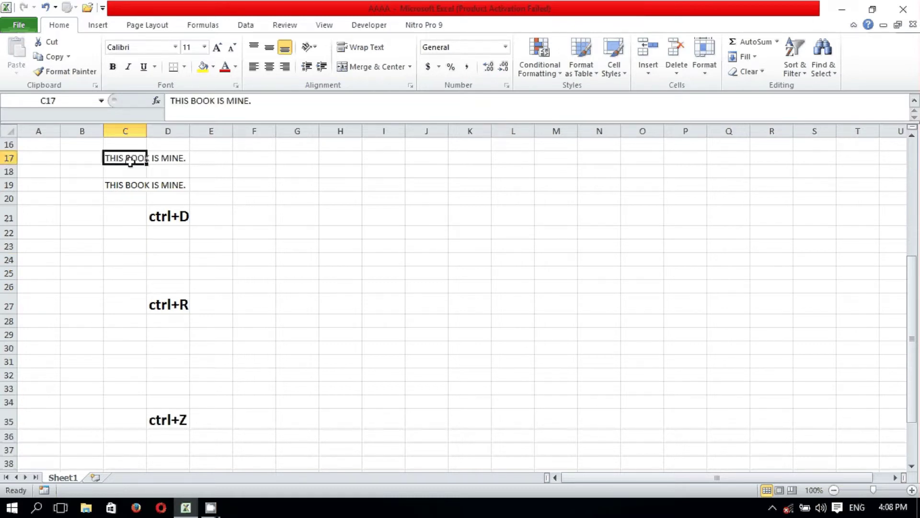
key("ctrl+c")
left_click(125, 247)
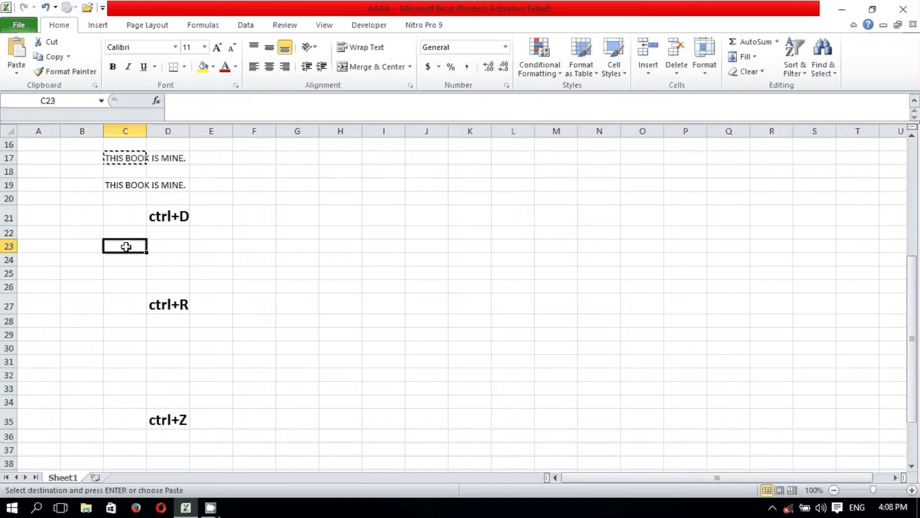
key("ctrl+v")
left_click(150, 274)
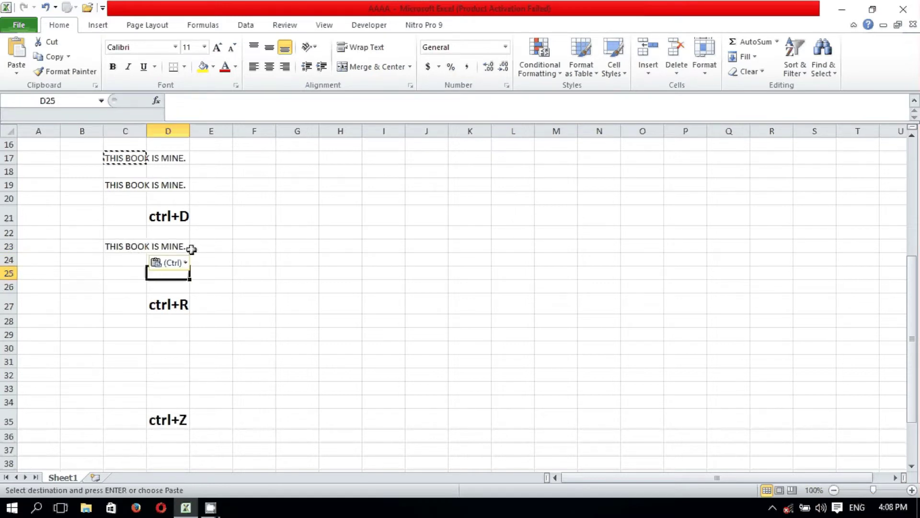
Step: Enter the label "ctrl+D" in cell E25, under the ctrl+D heading
left_click(214, 272)
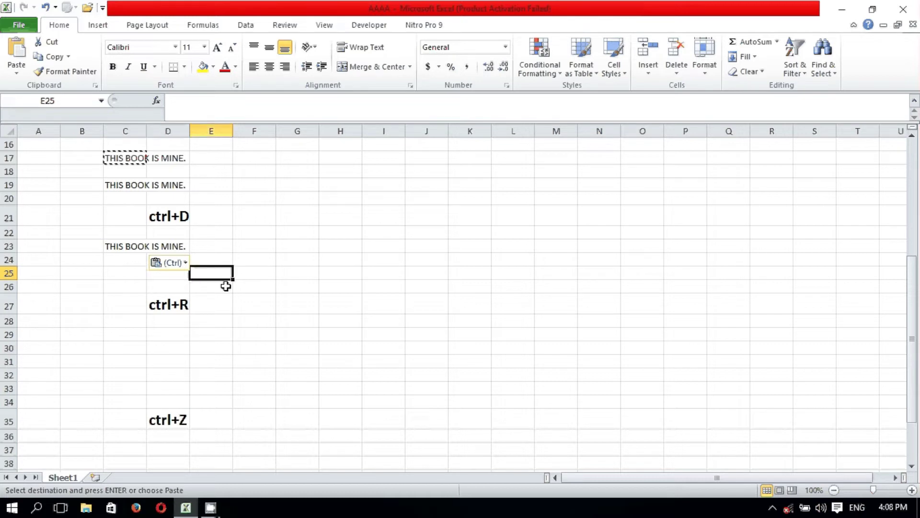
type("ctr")
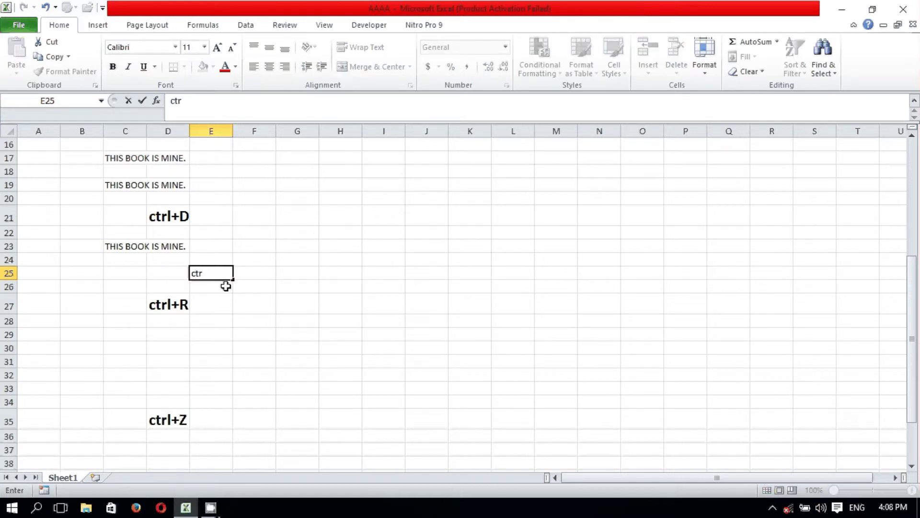
type("l+D")
left_click(233, 298)
Step: Move the "ctrl+D" label from cell E25 up to cell E24
left_click(121, 248)
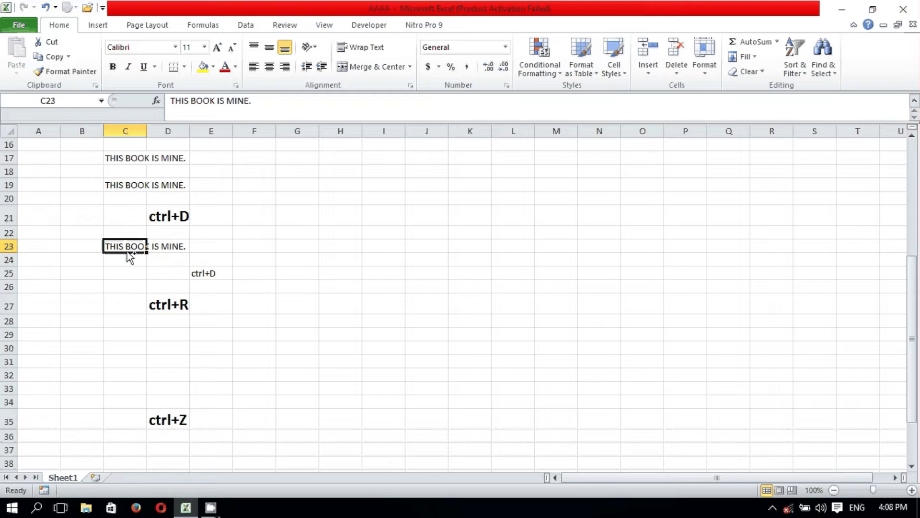
left_click(129, 255)
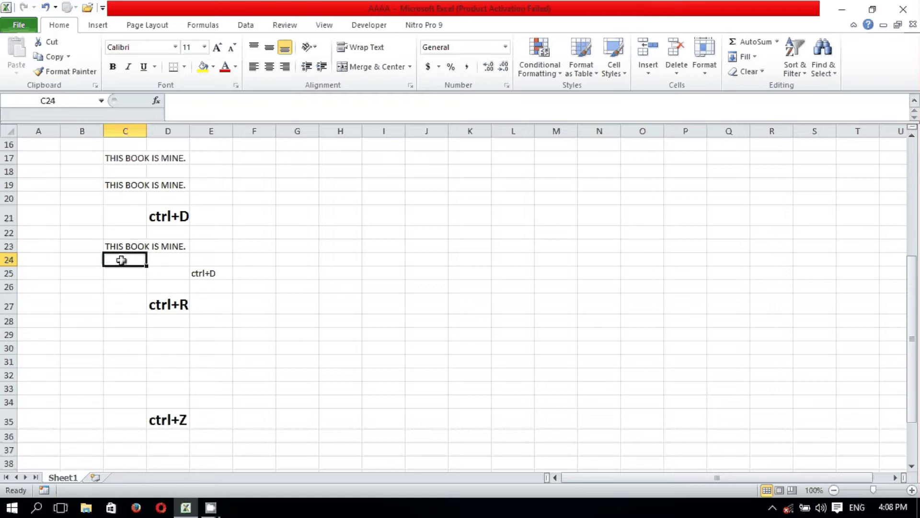
left_click_drag(122, 260, 165, 259)
left_click(207, 273)
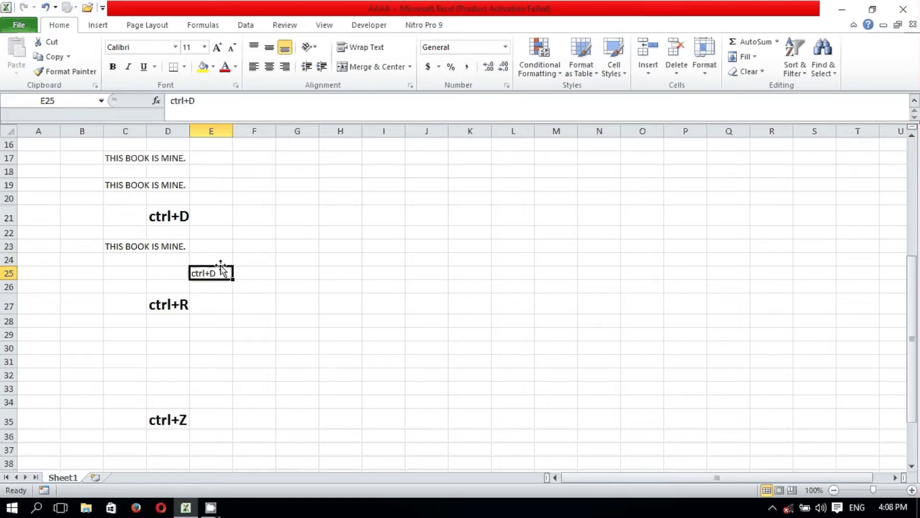
left_click_drag(220, 269, 220, 256)
Step: Fill cells C24:D24 down from the row above to repeat the sentence from C23
left_click_drag(127, 262, 157, 259)
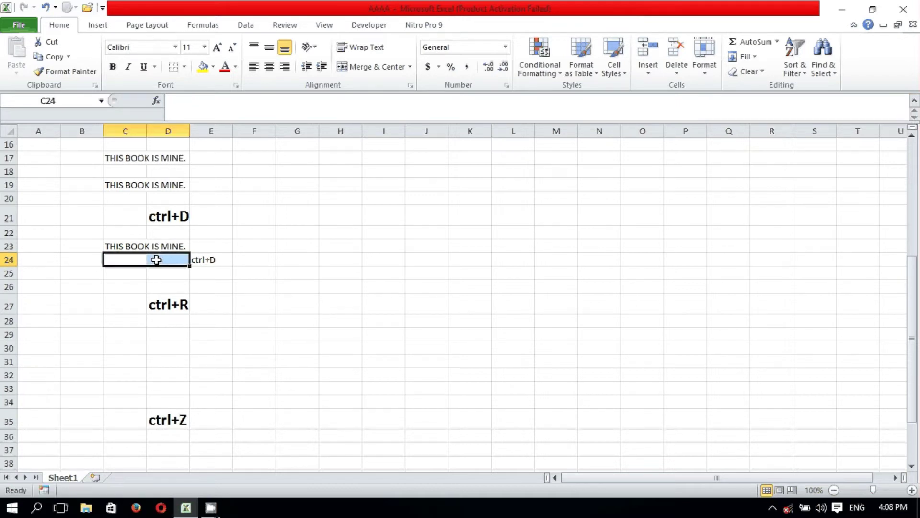
key("ctrl+d")
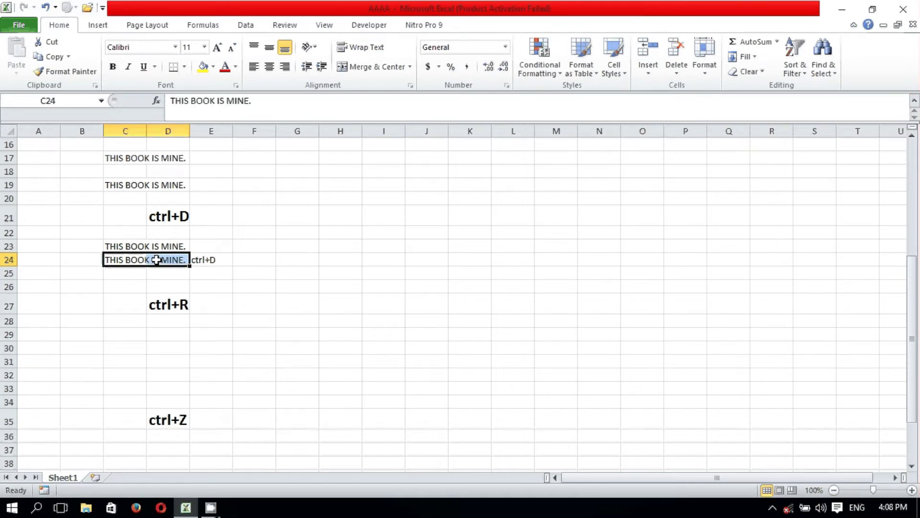
left_click(244, 295)
Step: Copy the sentence from cell C23 into cell C29, under the ctrl+R heading
scroll(202, 290, "down", 1)
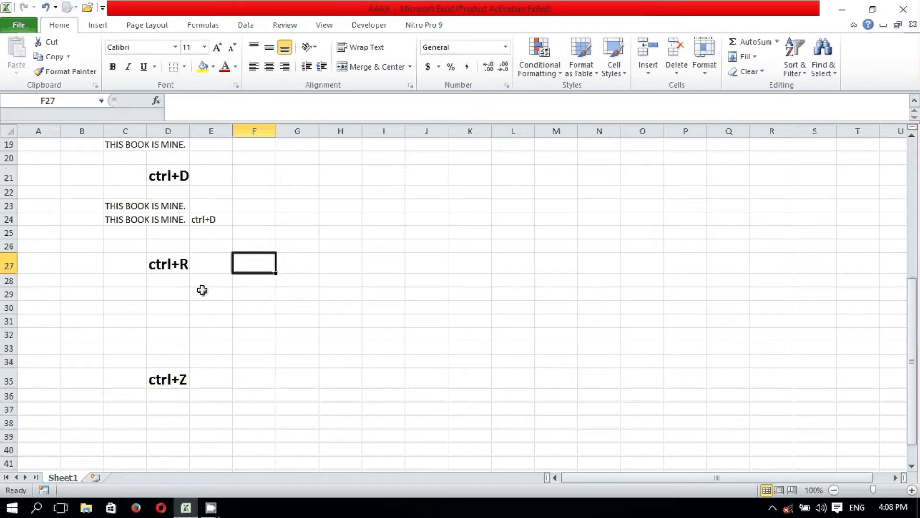
left_click(125, 207)
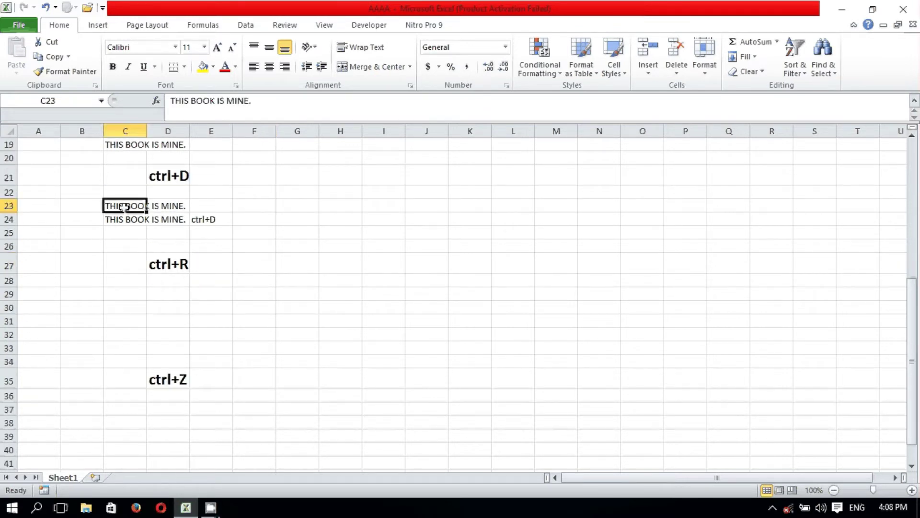
key("ctrl+c")
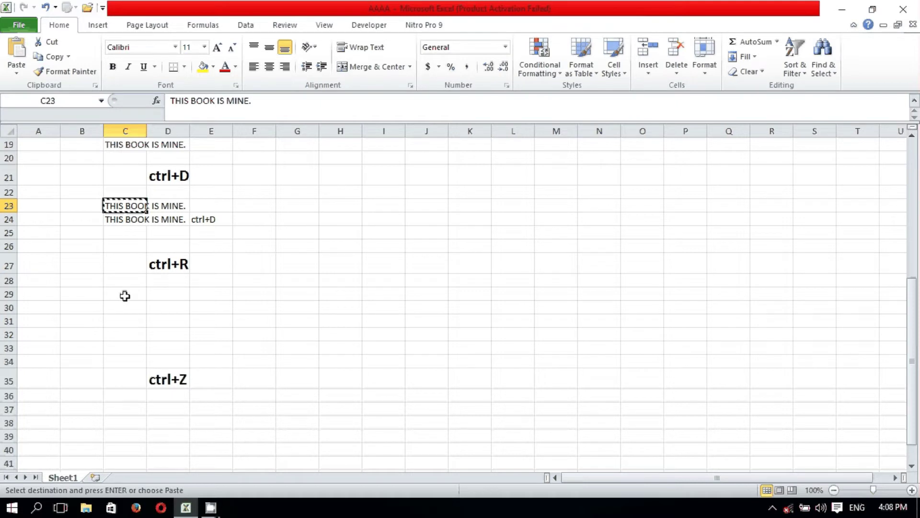
left_click(124, 295)
key("ctrl+v")
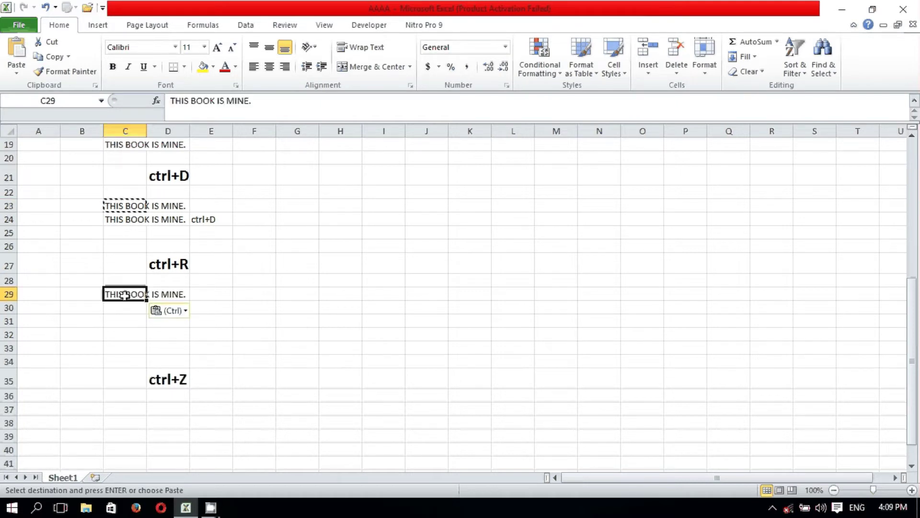
Step: Widen column C to about 18.29 and fill the sentence from cell C29 right into cell D29
left_click(212, 293)
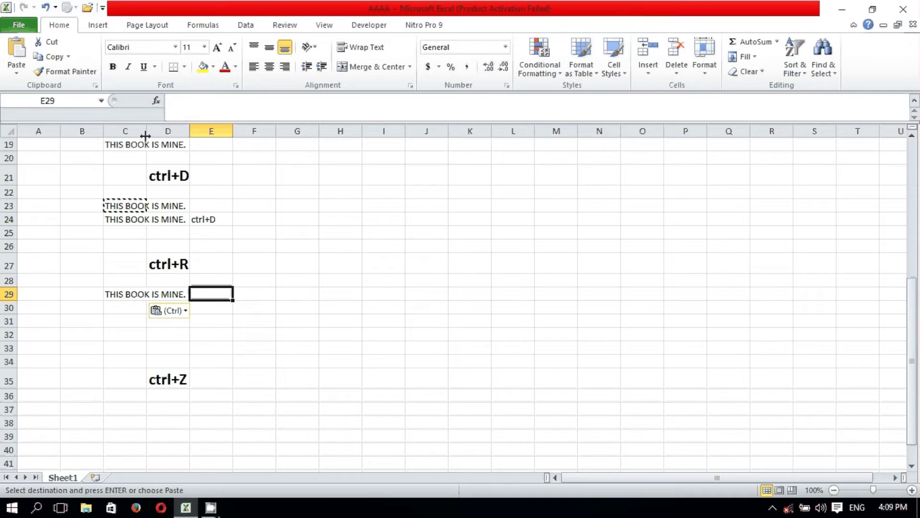
left_click_drag(146, 131, 192, 131)
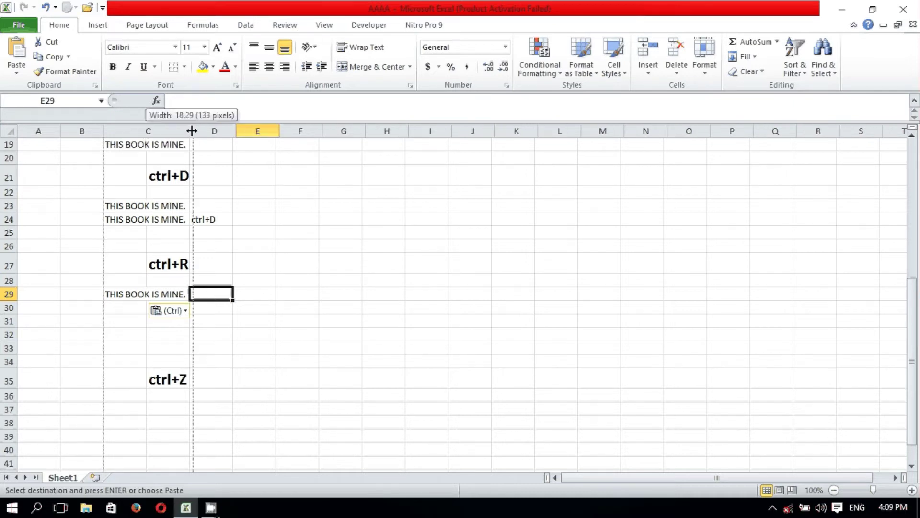
left_click(212, 295)
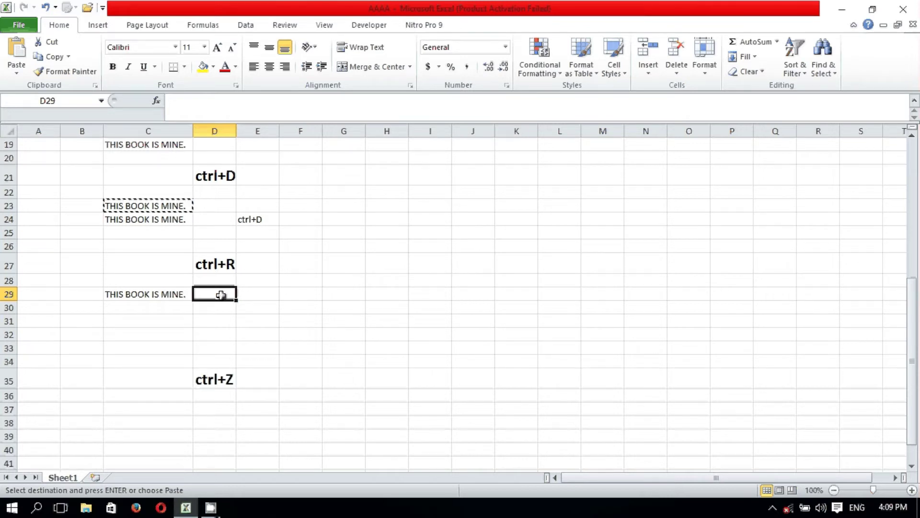
key("ctrl+r")
left_click(246, 321)
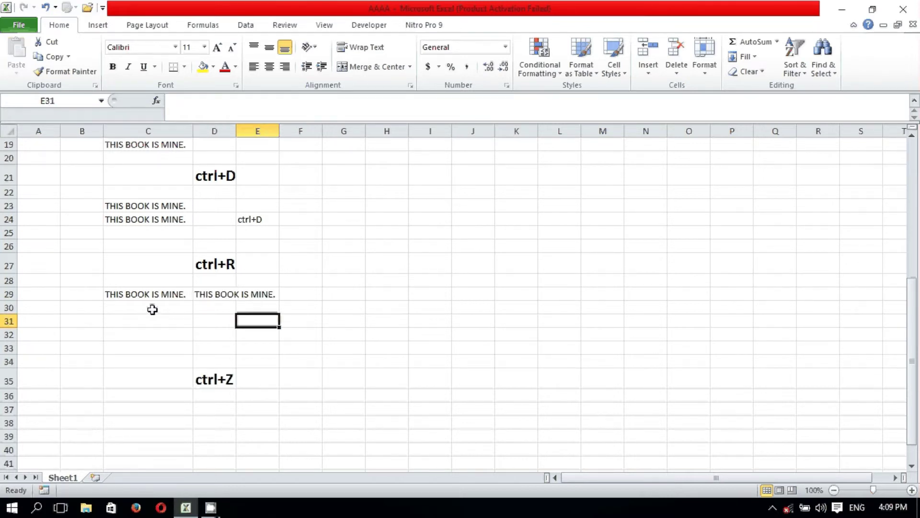
Step: Enter the label "ctrl+D" in cell D30, below the sentence filled to the right
left_click(153, 309)
left_click(204, 312)
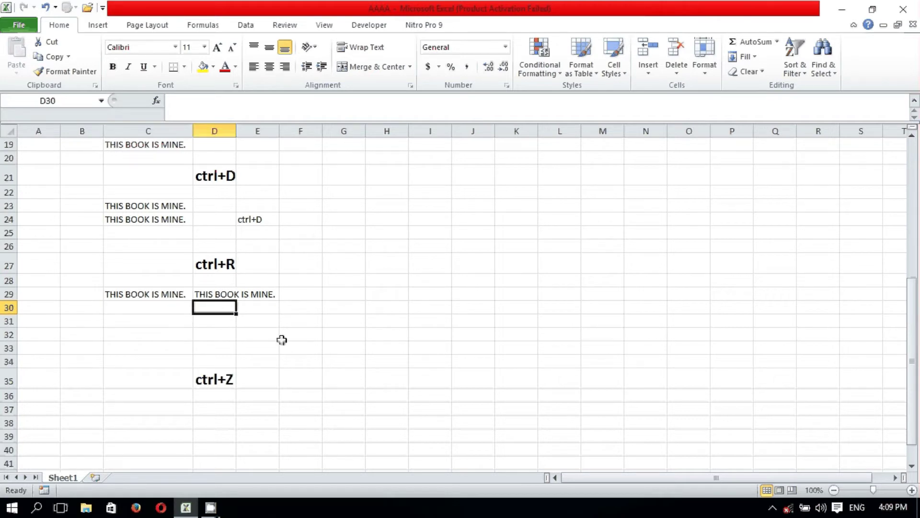
type("ctrl")
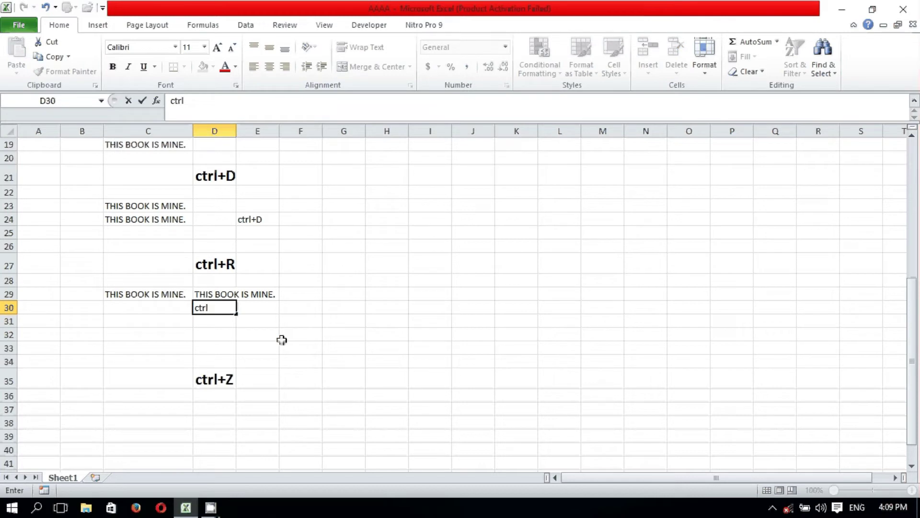
type("+D")
left_click(316, 364)
Step: Copy the sentence from cell C29 into cell C37, under the ctrl+Z heading
scroll(273, 343, "down", 2)
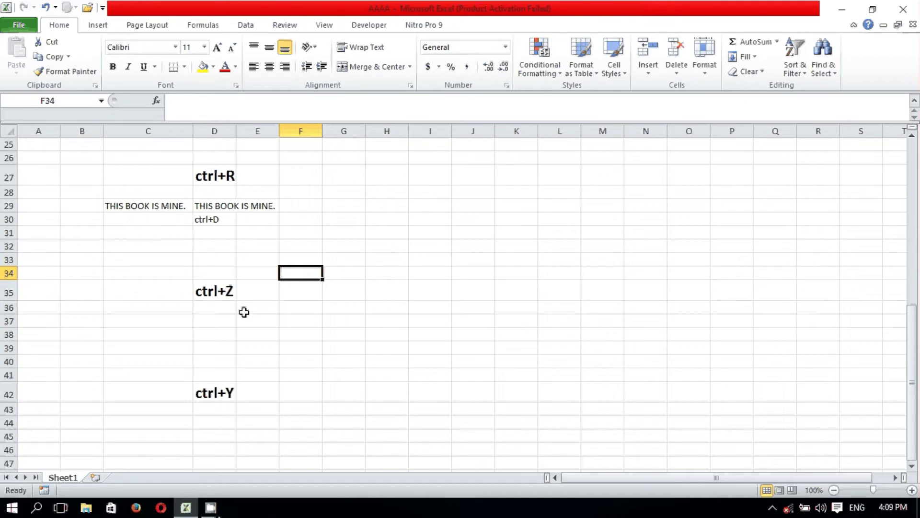
left_click(148, 208)
key("ctrl+c")
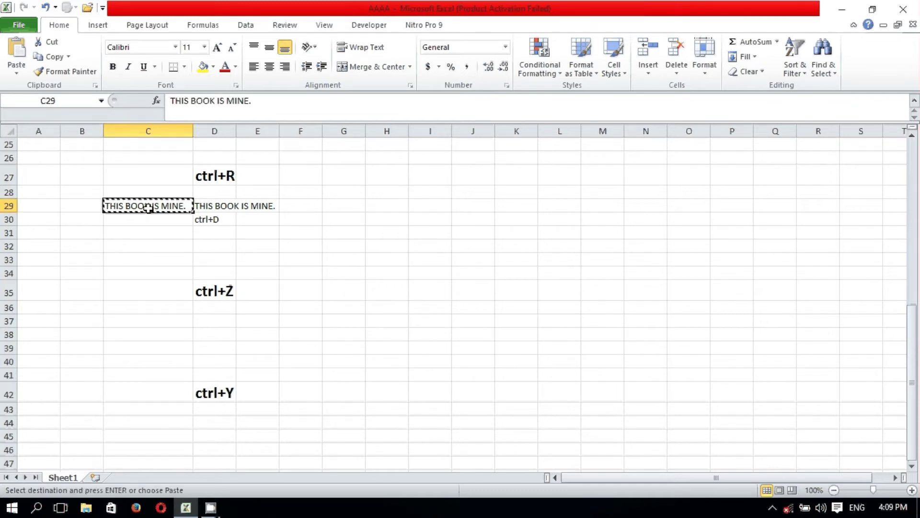
left_click(154, 321)
key("ctrl+v")
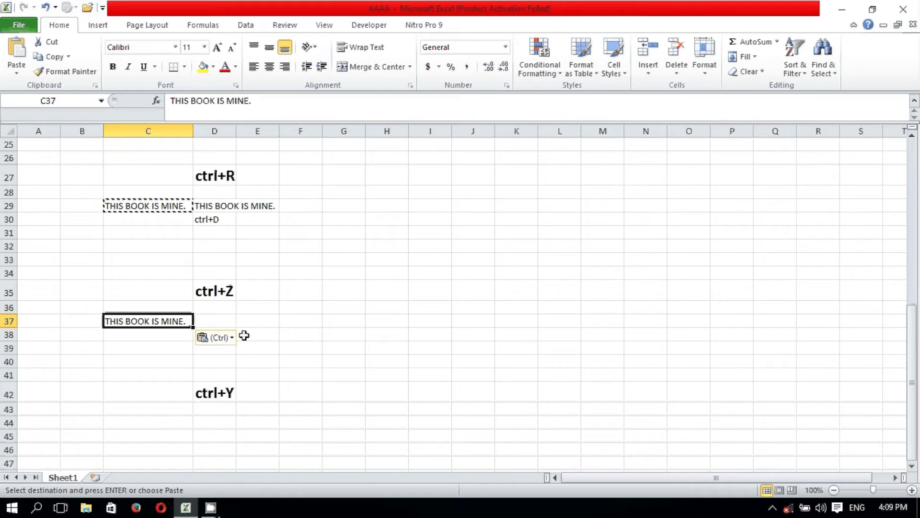
Step: Copy the sentence from cell C37 into cell C39, above the ctrl+Y heading
key("ctrl+c")
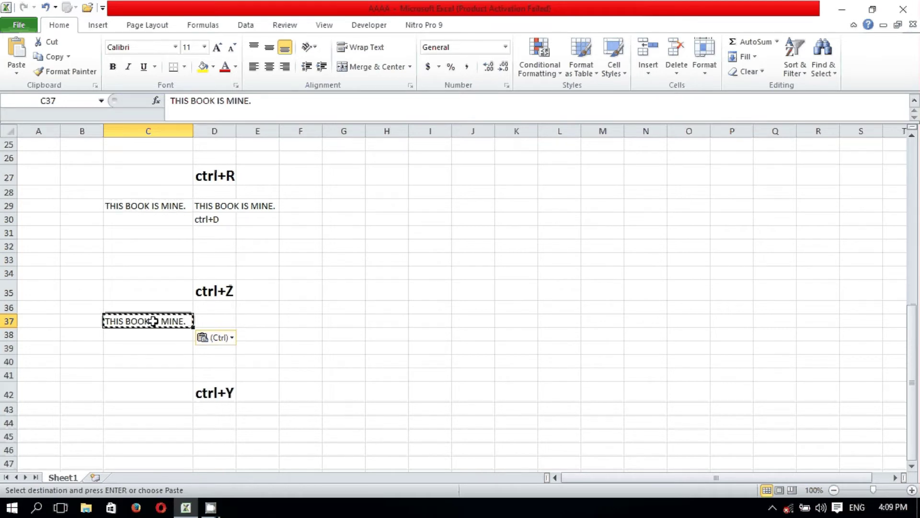
left_click(155, 348)
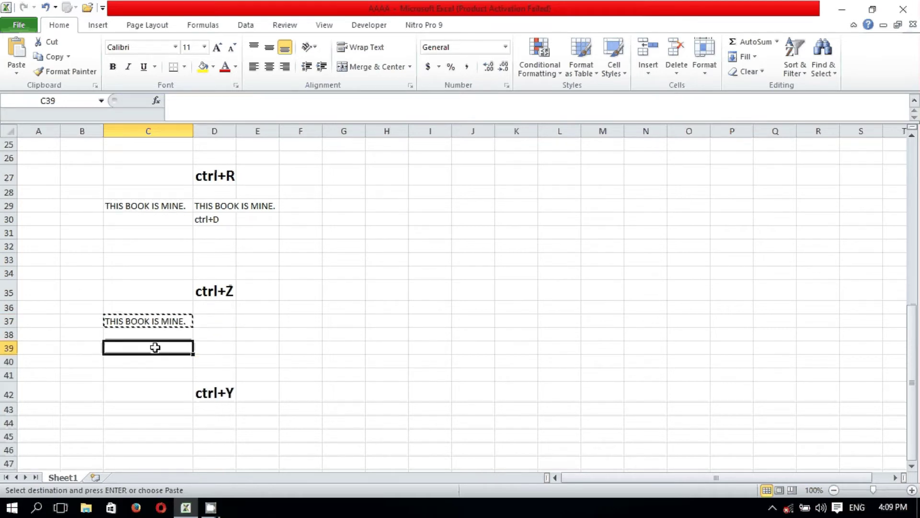
key("ctrl+v")
left_click(229, 348)
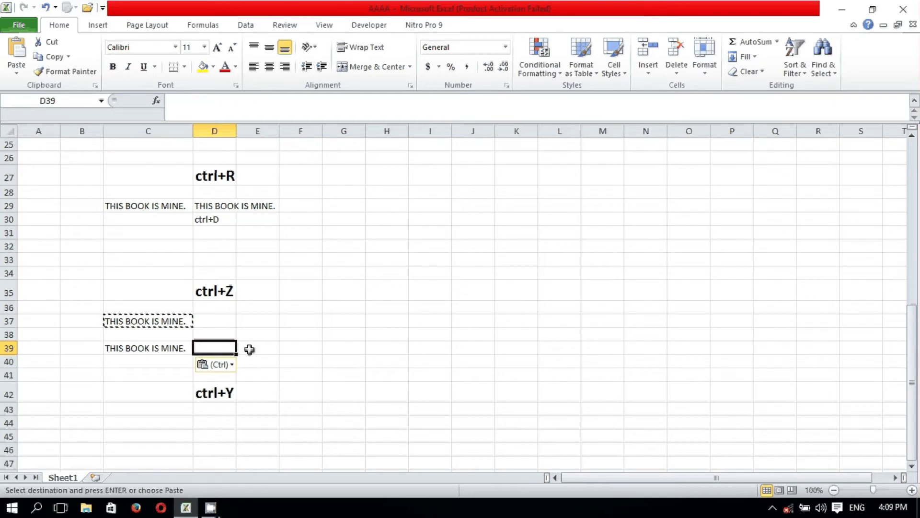
Step: Enter the label "ctrl+Z" in cell D39, beside the pasted sentence
type("ctrl")
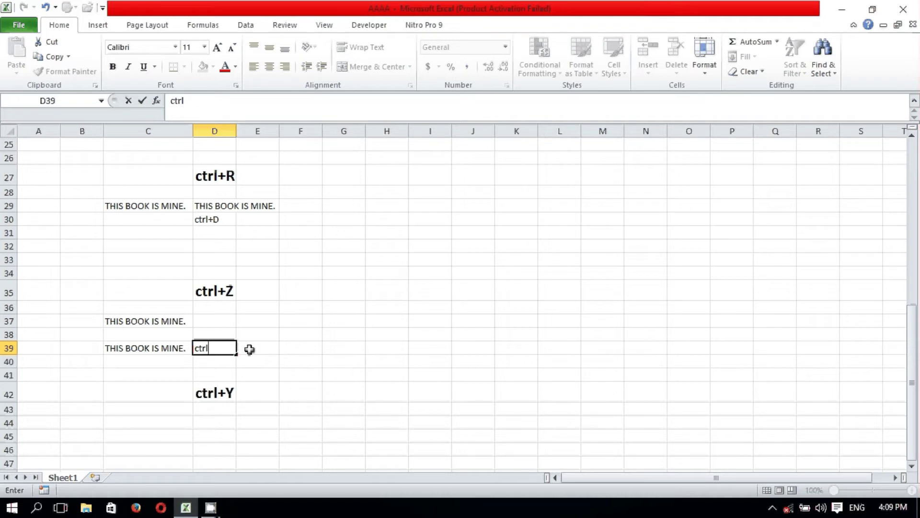
type("+Z")
left_click(297, 372)
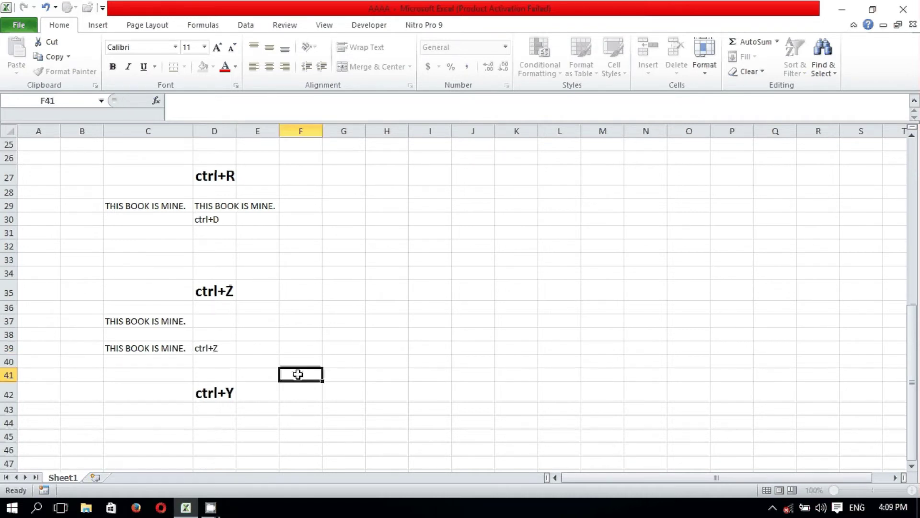
Step: Undo the label entry in cell D39 and the pasting of the sentence into cell C39
left_click(216, 350)
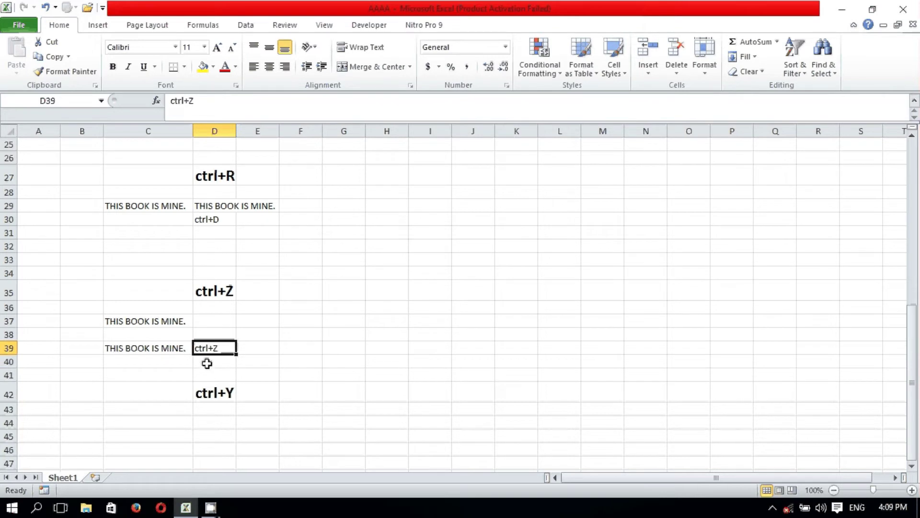
key("ctrl+z")
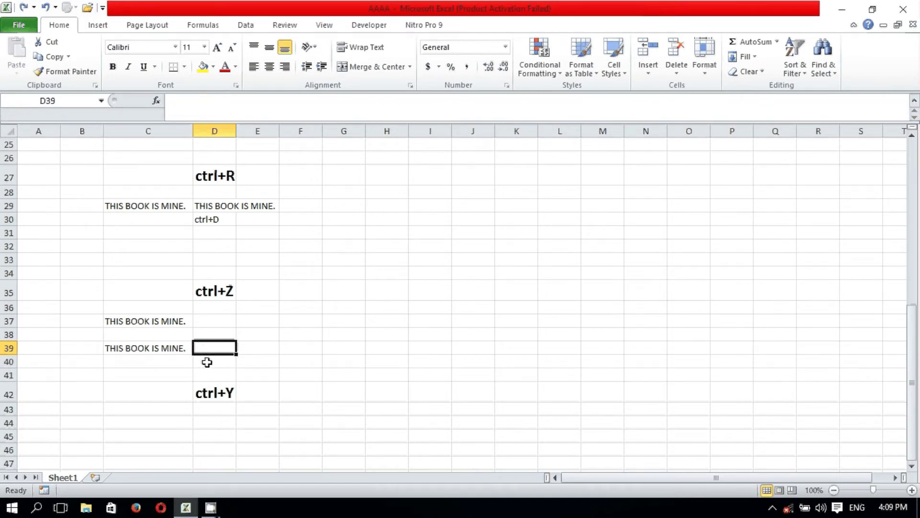
key("ctrl+z")
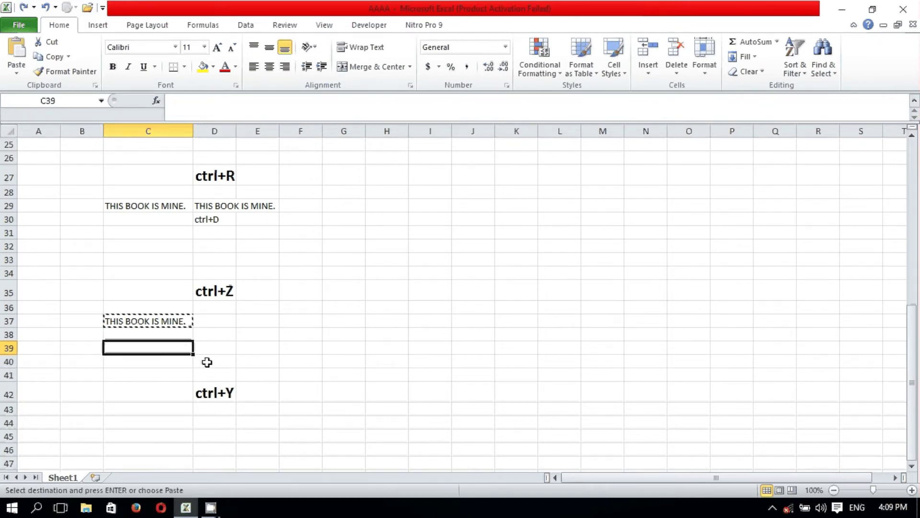
Step: Enter the note "that is undo" in cell E38, under the ctrl+Z heading
left_click(156, 373)
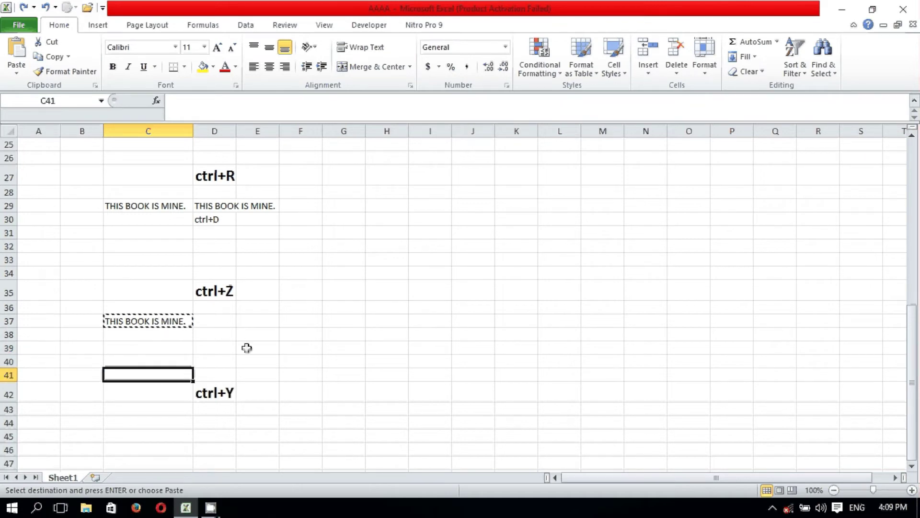
left_click(247, 347)
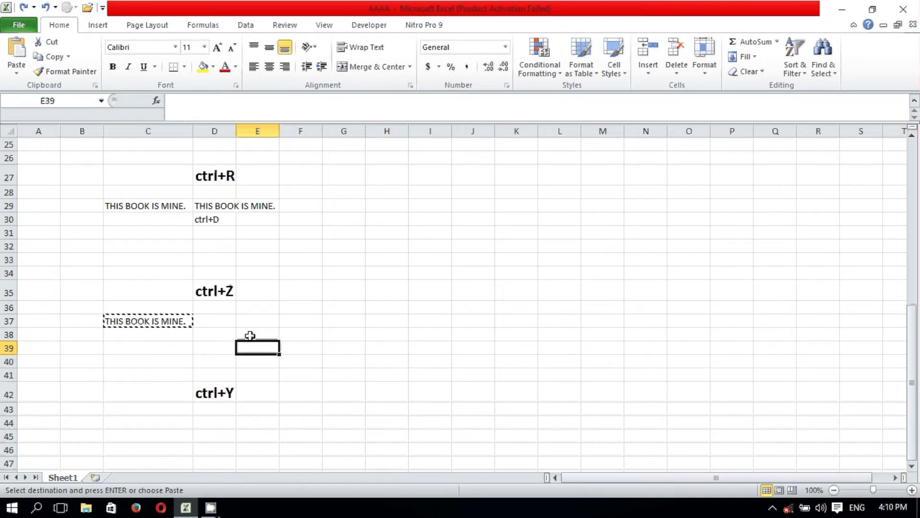
left_click(250, 335)
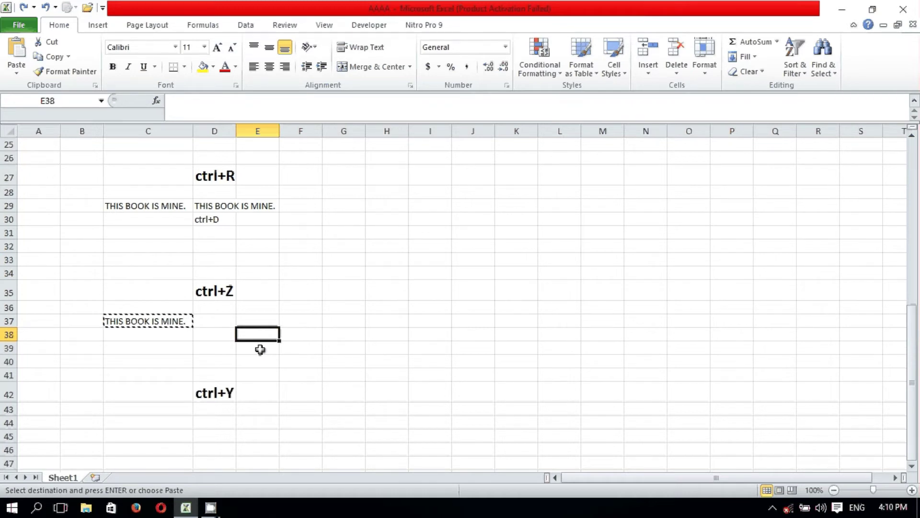
type("tha")
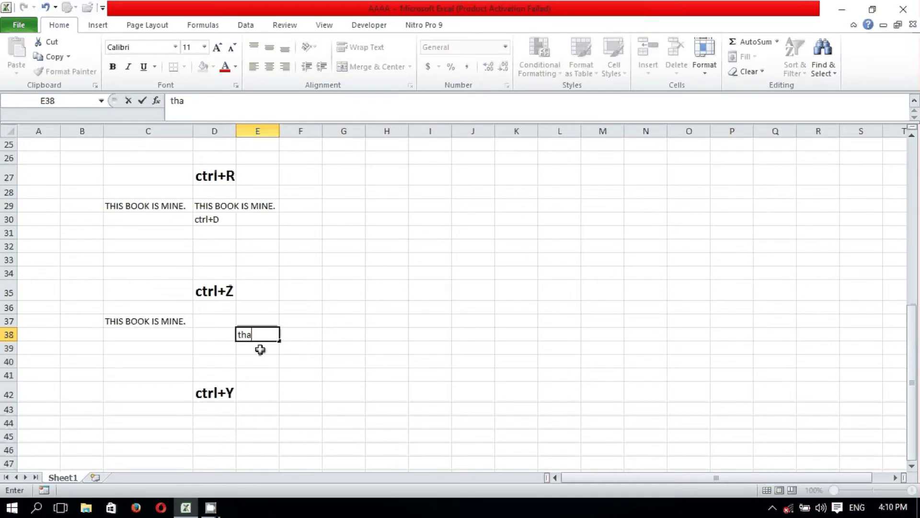
type("t is undo")
left_click(300, 391)
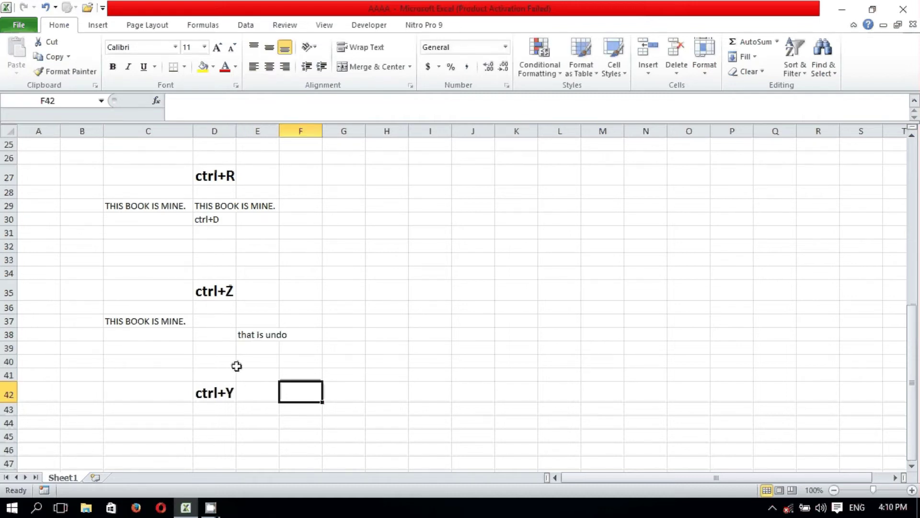
Step: Copy the sentence from cell C37 into cell C45, under the ctrl+Y heading
scroll(236, 365, "down", 2)
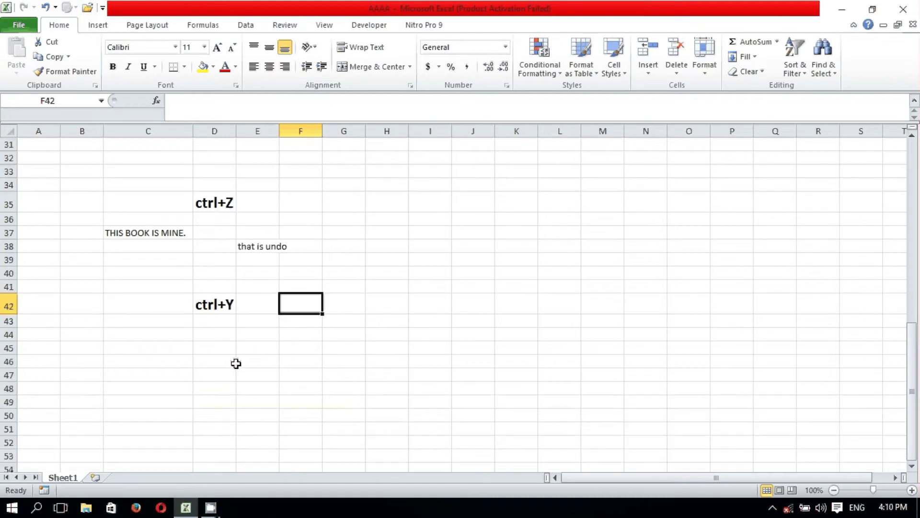
left_click(139, 233)
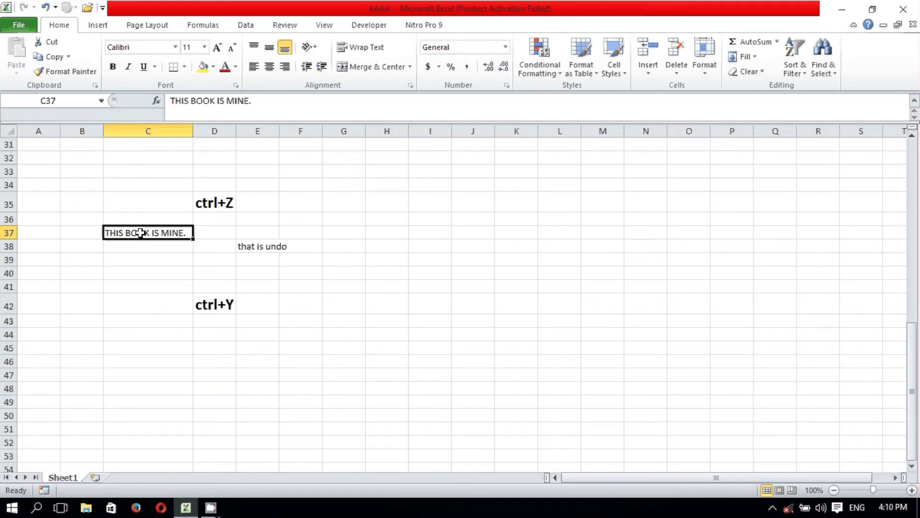
key("ctrl+c")
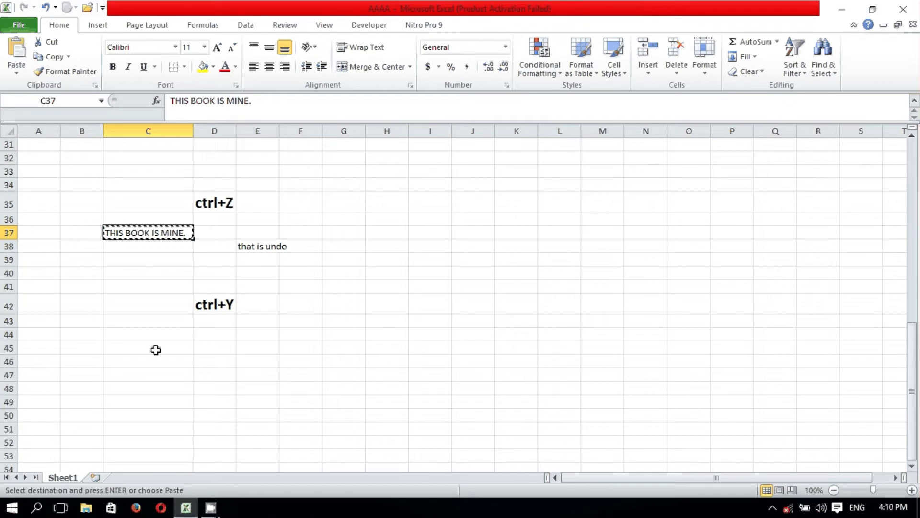
left_click(156, 346)
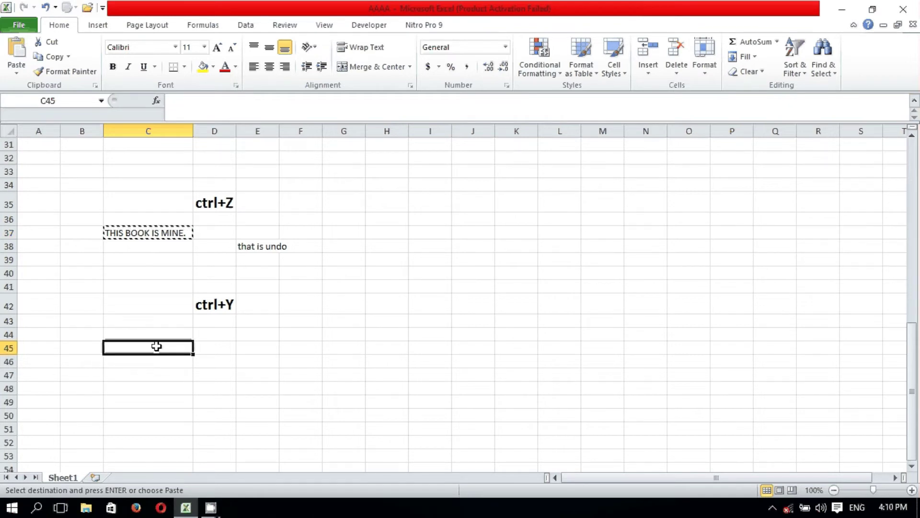
key("ctrl+v")
left_click(226, 334)
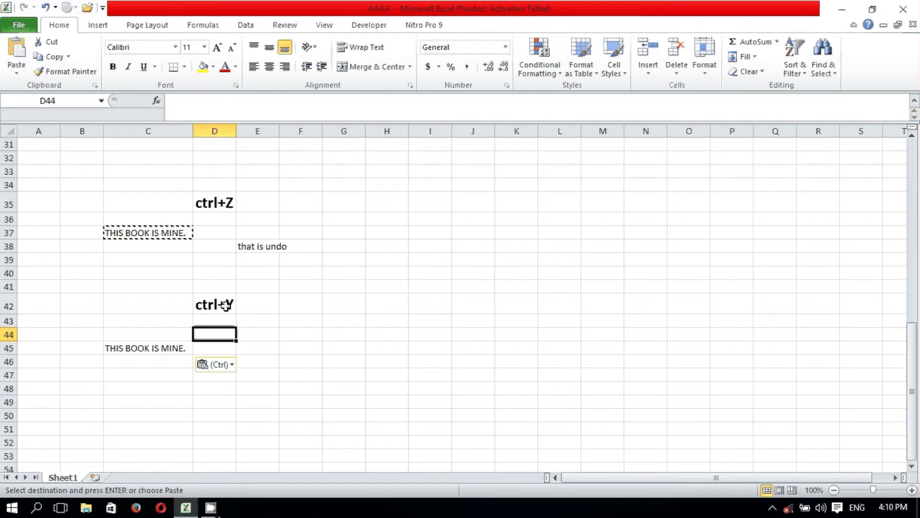
left_click(230, 348)
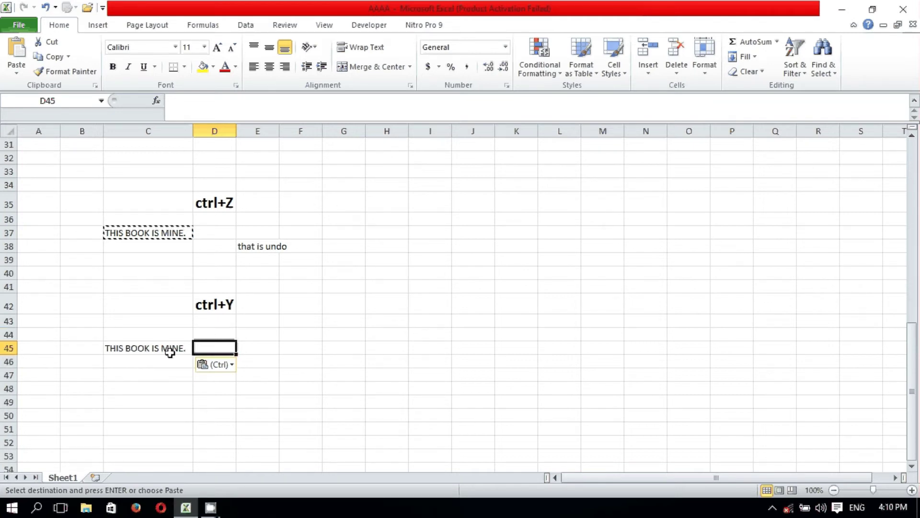
Step: Fill the sentence from cell C45 down through cell C48
left_click(187, 350)
left_click_drag(188, 350, 192, 394)
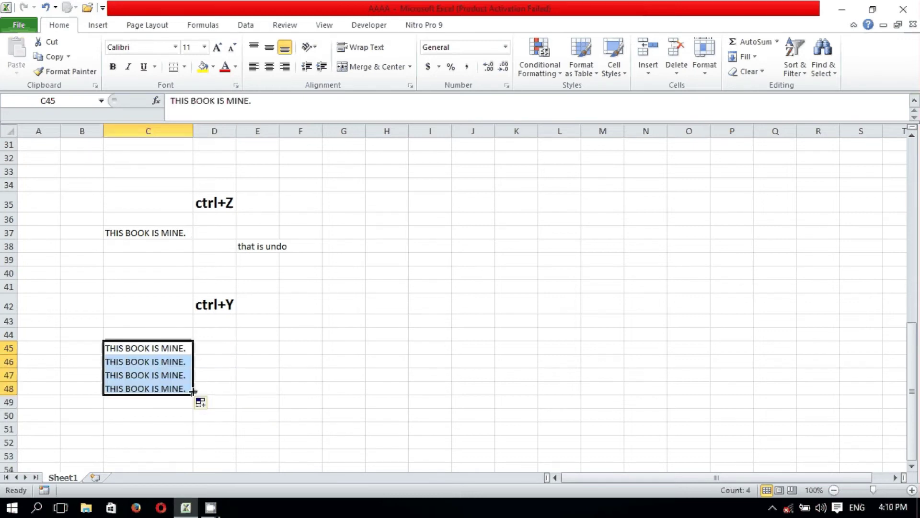
left_click(245, 401)
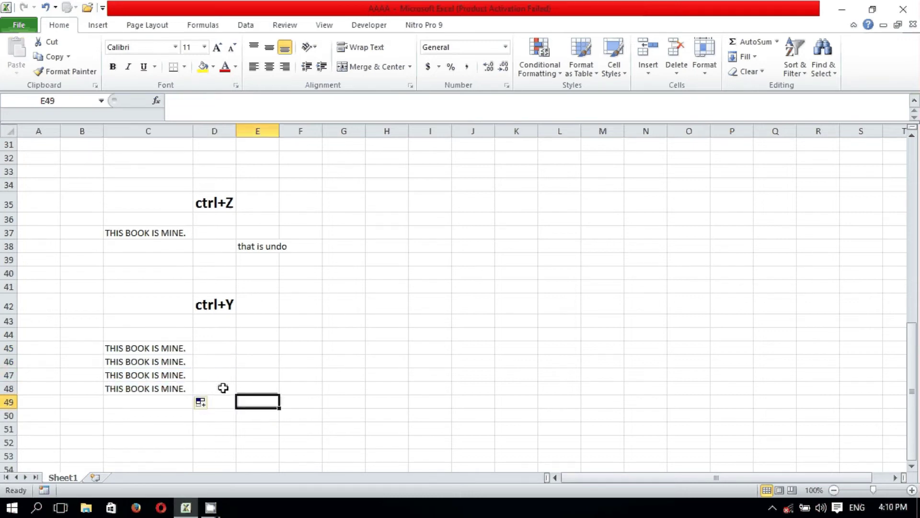
Step: Enter the label "ctrl+Y" in cell D46, beside the filled sentences, with a capital Y
left_click(229, 363)
type("c")
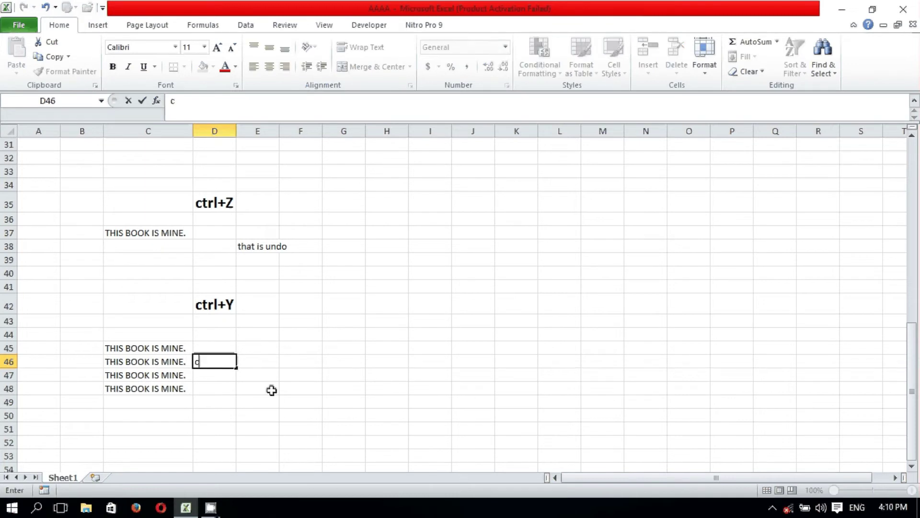
type("trl+y")
left_click(277, 403)
double_click(221, 360)
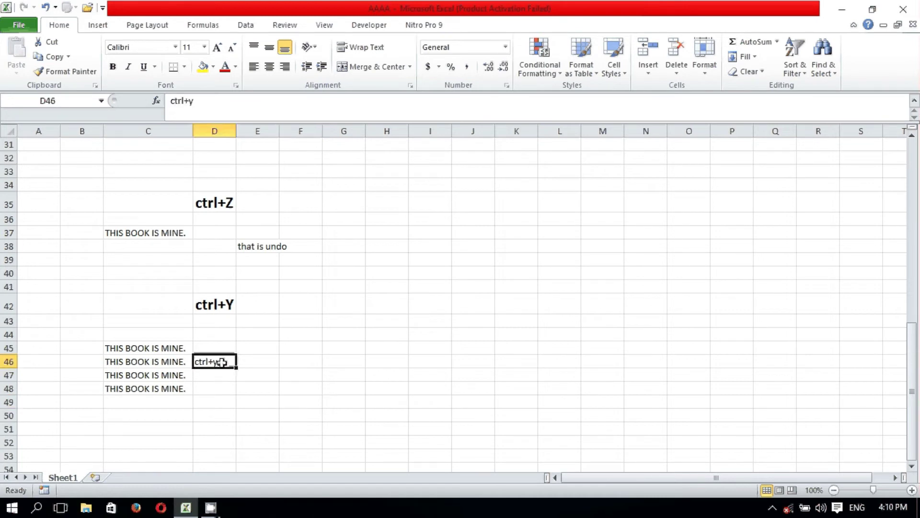
key("BackSpace")
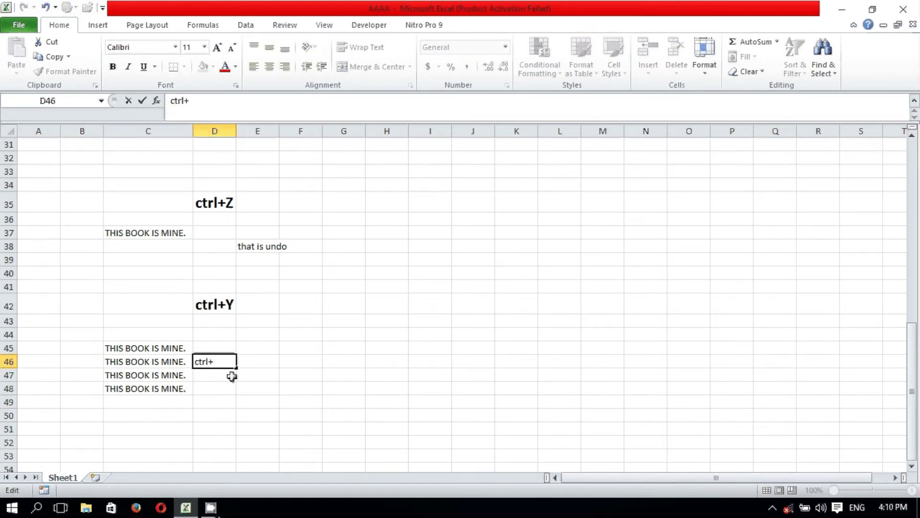
type("Y")
key("Return")
Step: Try to repeat the last fill on the empty cells below the label and from cell E53 down
scroll(254, 399, "down", 2)
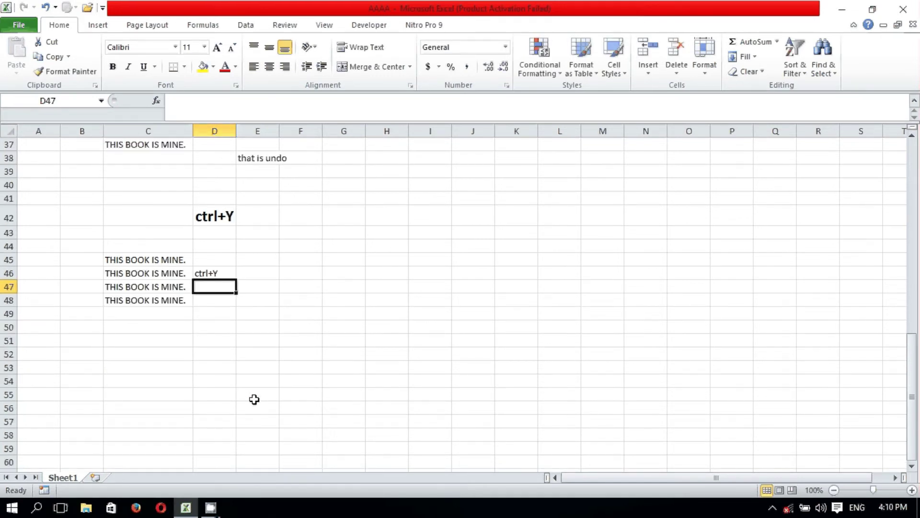
key("ctrl+v")
left_click(269, 368)
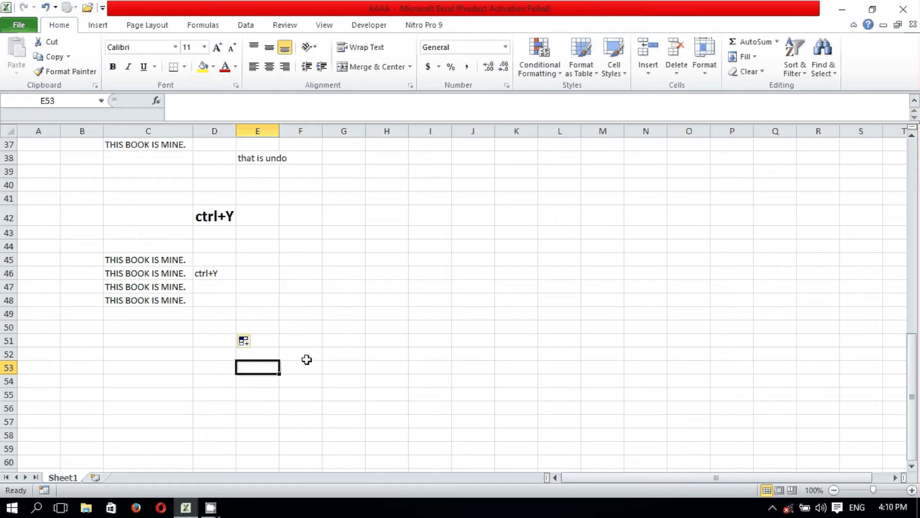
key("ctrl+y")
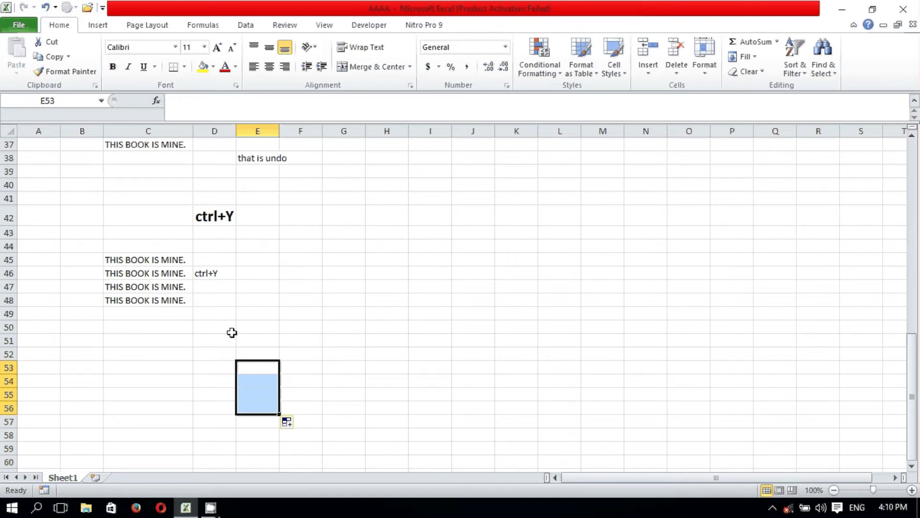
Step: Undo the repeated fills, the label in cell D46 and the fill of the sentence into C46:C48
key("ctrl+z")
key("ctrl+z")
key("ctrl+z")
key("ctrl+z")
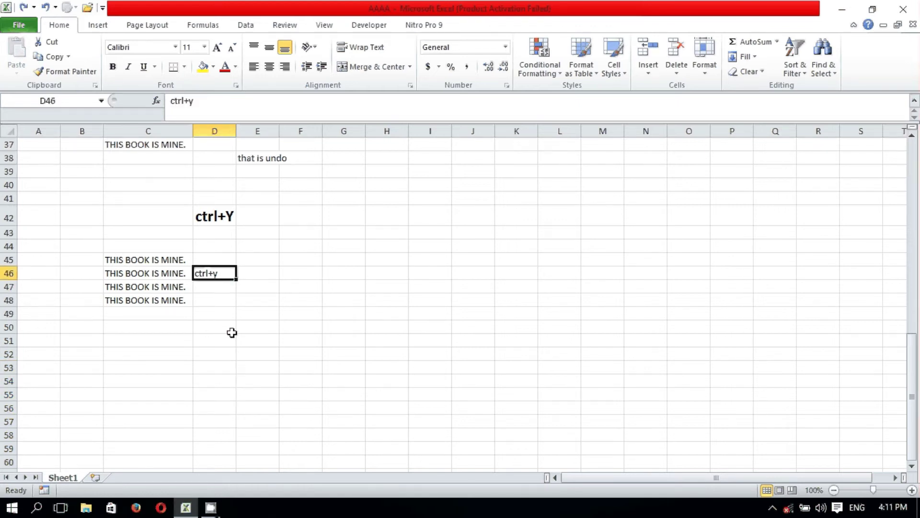
key("ctrl+z")
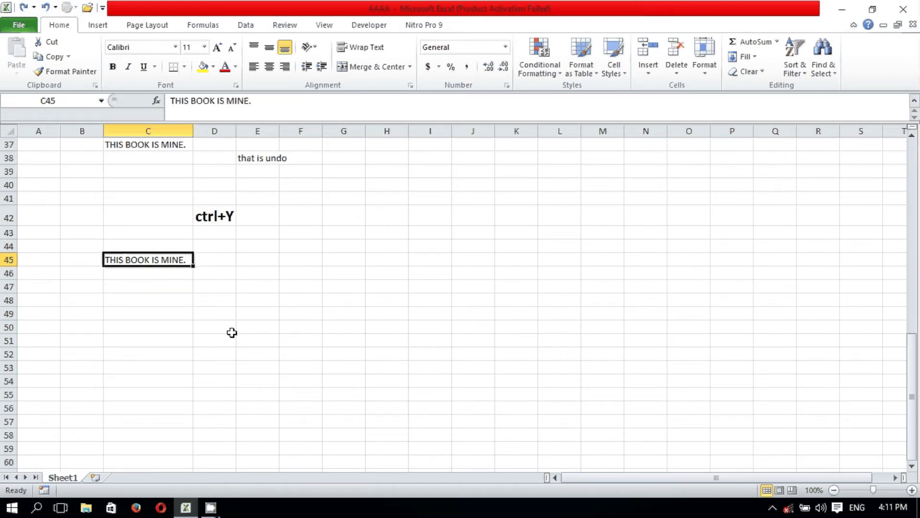
Step: Redo the fill of the sentence into C46:C48, undo it once more and redo it again
key("ctrl+y")
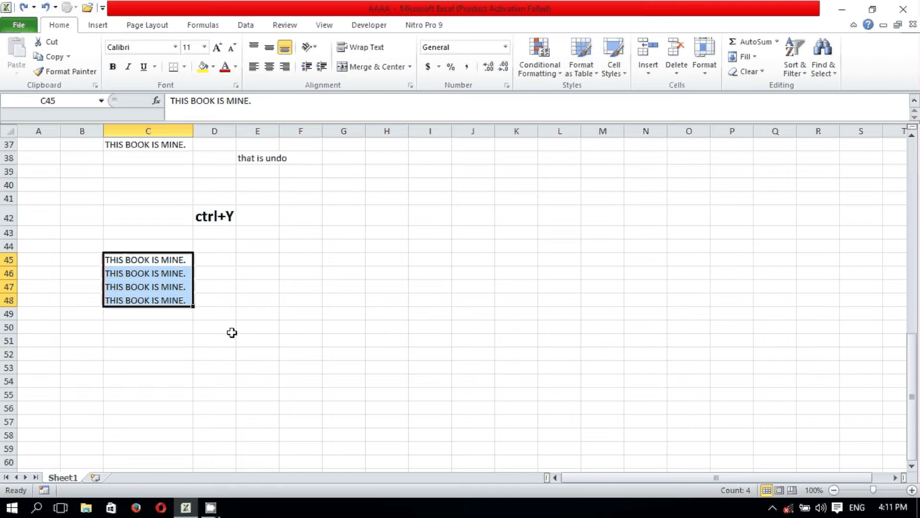
key("ctrl+z")
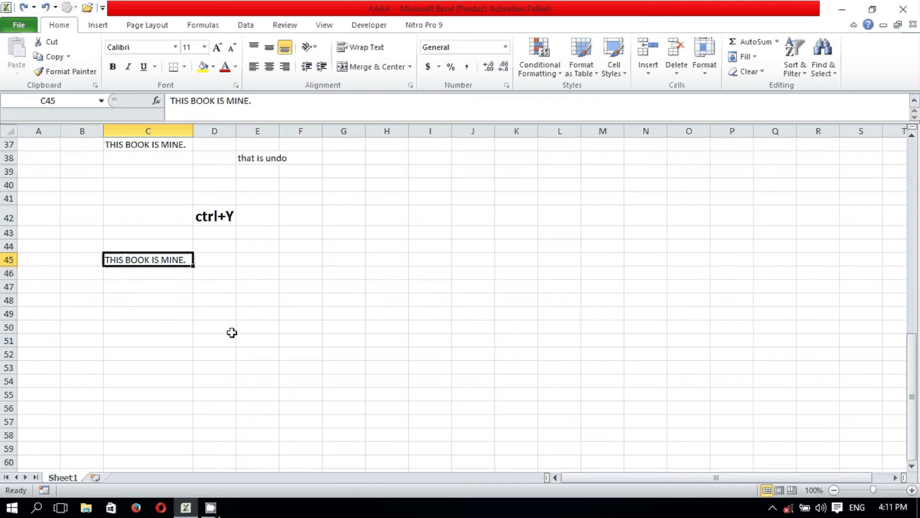
key("ctrl+y")
left_click(232, 333)
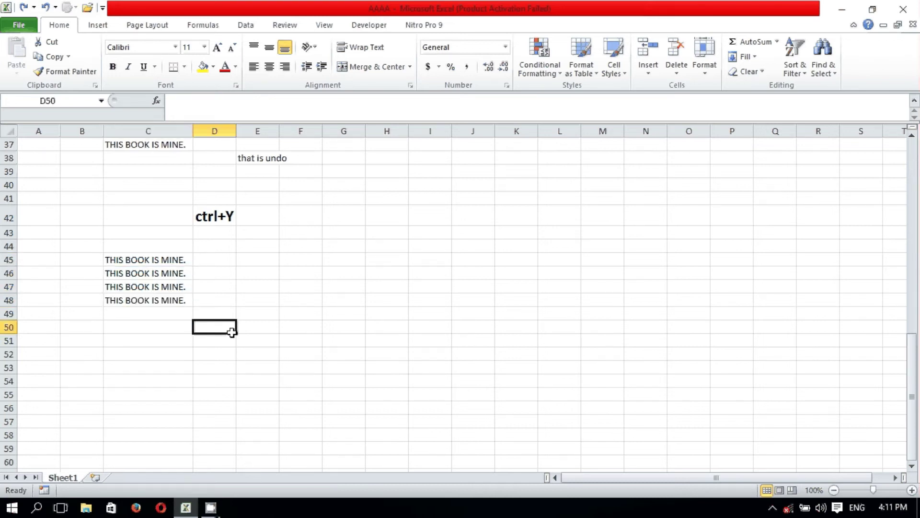
Step: Enter the label "ctrl+Y" in cell D47, beside the restored sentences
left_click(229, 290)
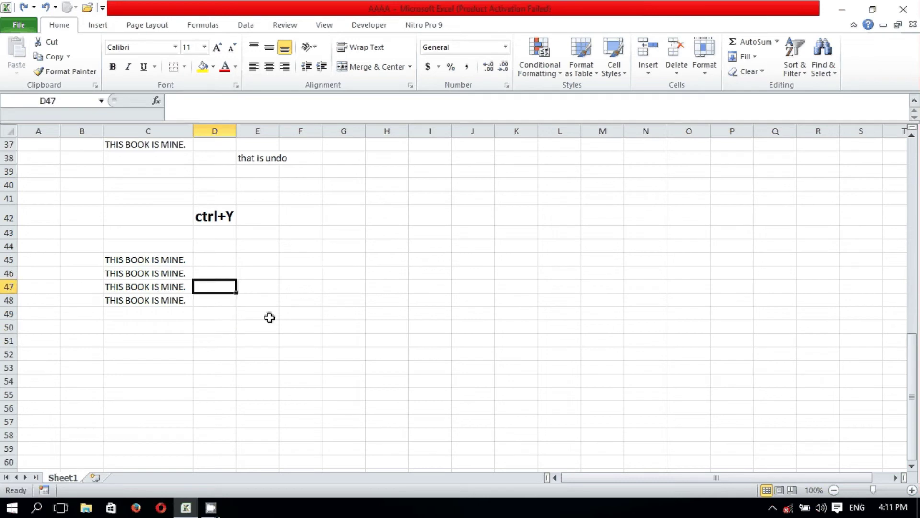
type("ctr")
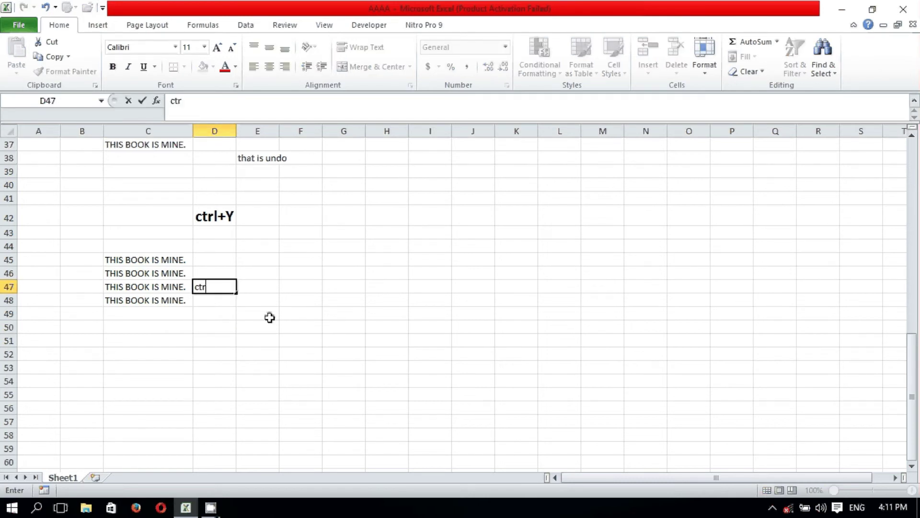
type("l+Y")
left_click(270, 318)
Step: Enter the note "that is redo" in cell E48, below the ctrl+Y label
key("Up")
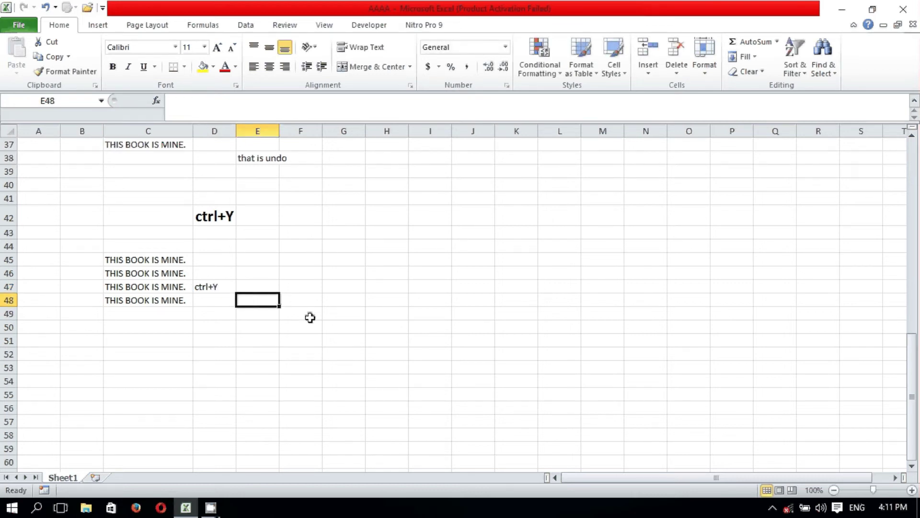
type("tha")
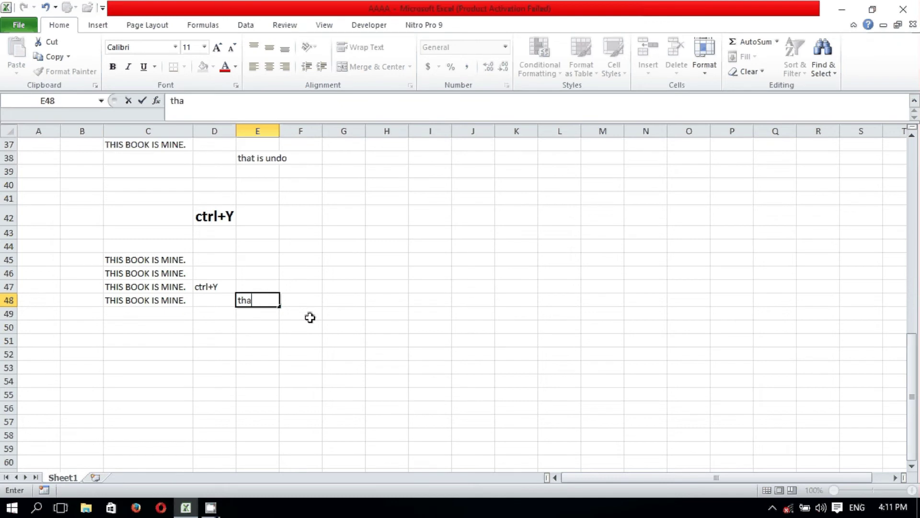
type("t is redo")
left_click(358, 338)
Step: Enter the description "copy" in cell F4, beside the ctrl+C label at the start of the sheet
scroll(283, 319, "up", 1)
scroll(282, 320, "up", 11)
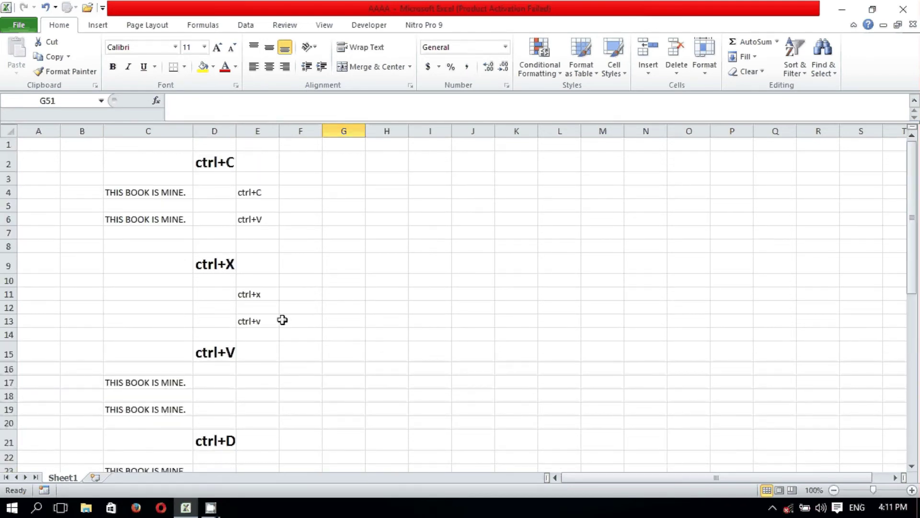
left_click(304, 191)
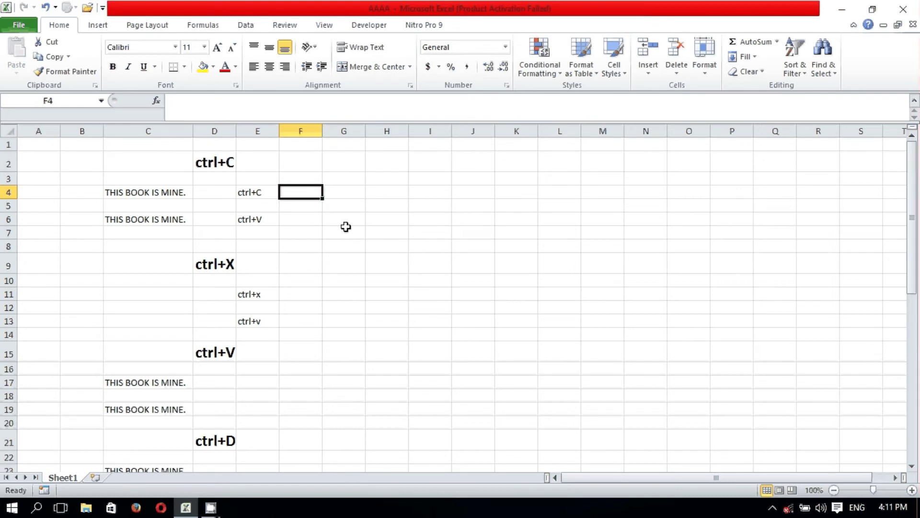
type("copy")
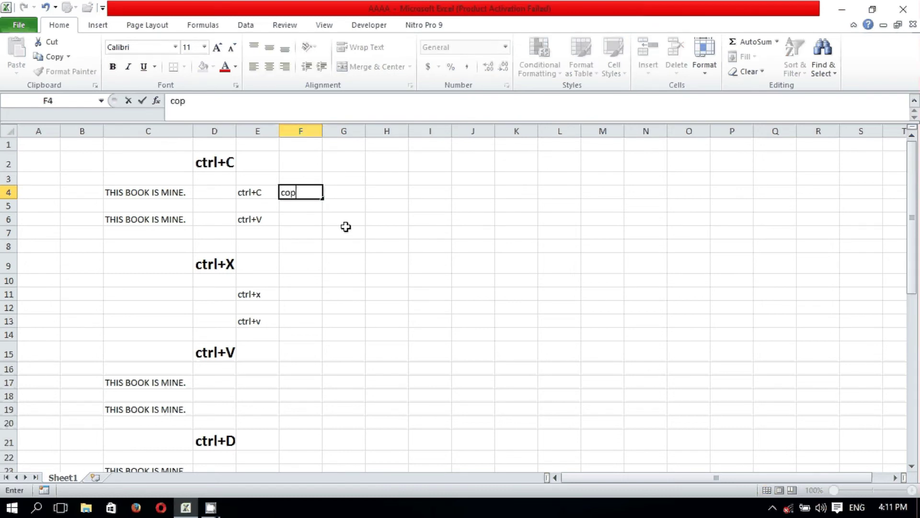
left_click(312, 221)
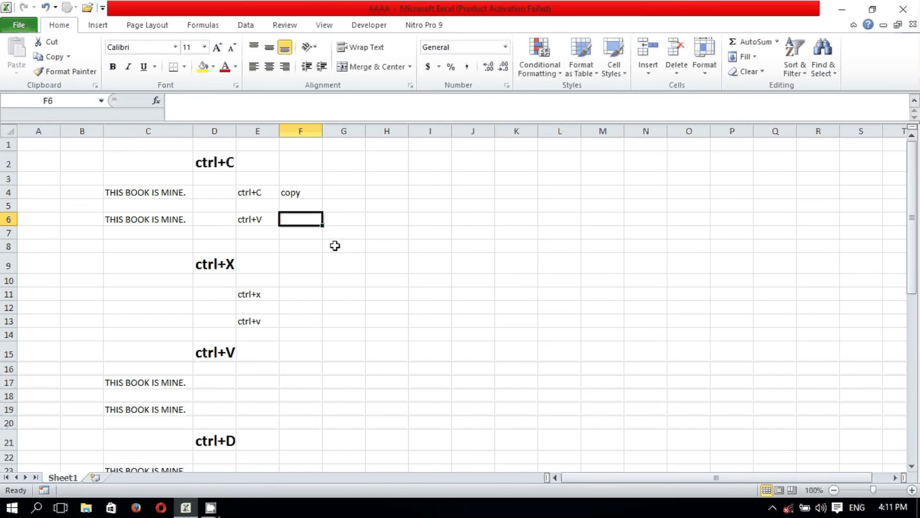
Step: Enter the description "cut" in cell F11, beside the ctrl+x label
left_click(305, 296)
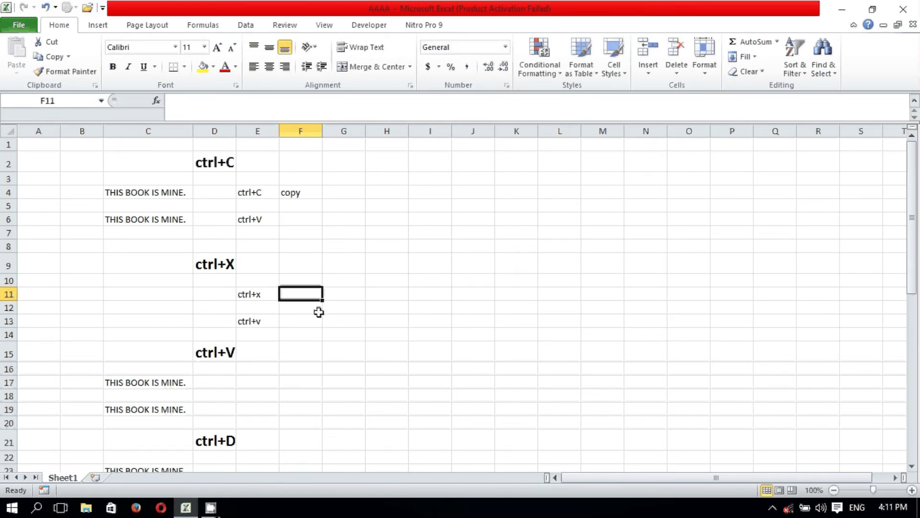
type("cut")
key("Return")
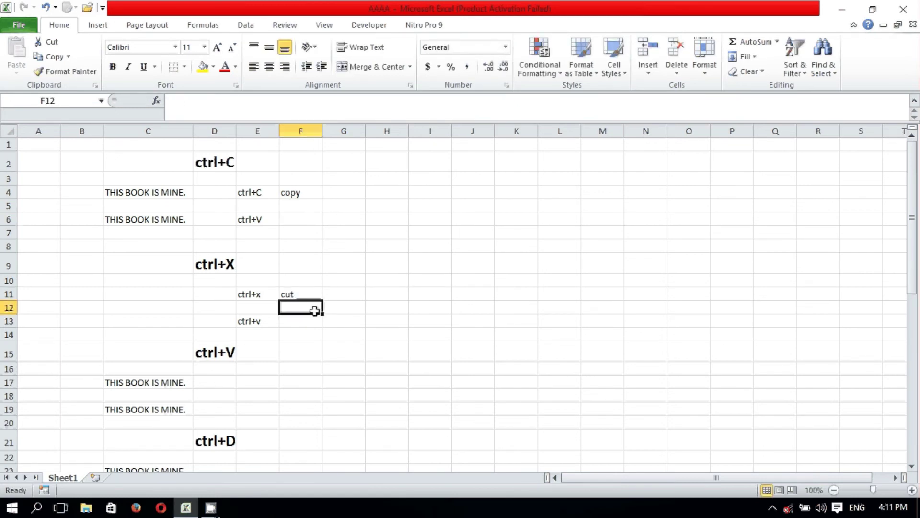
Step: Enter the description "paste" in cell F17, in the ctrl+V section
scroll(315, 310, "down", 2)
left_click(311, 293)
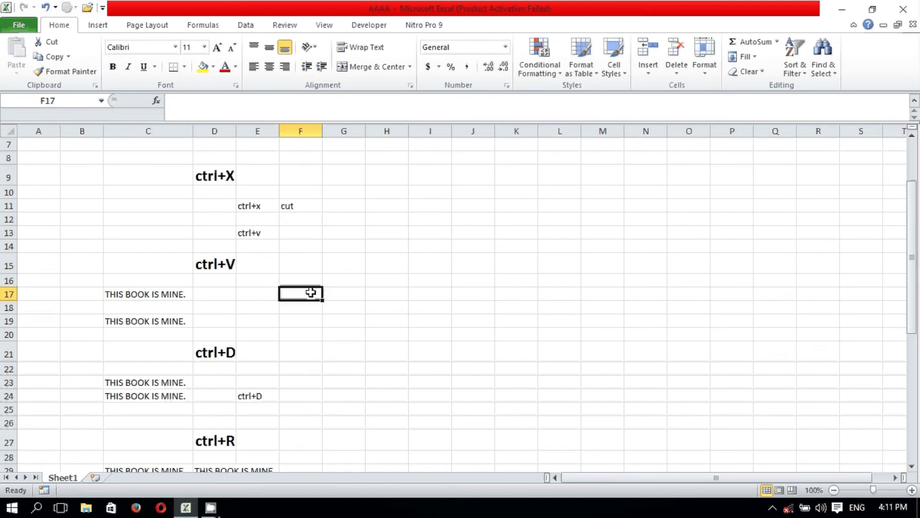
type("paste")
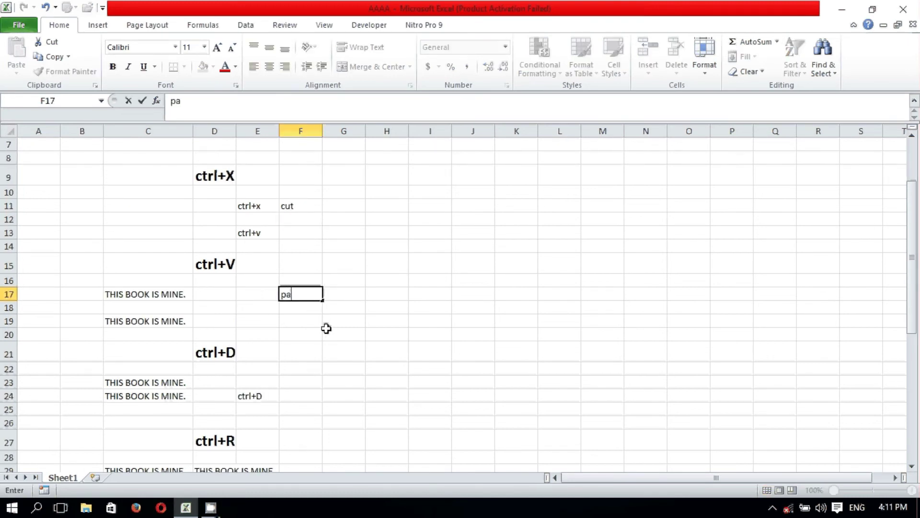
left_click(326, 329)
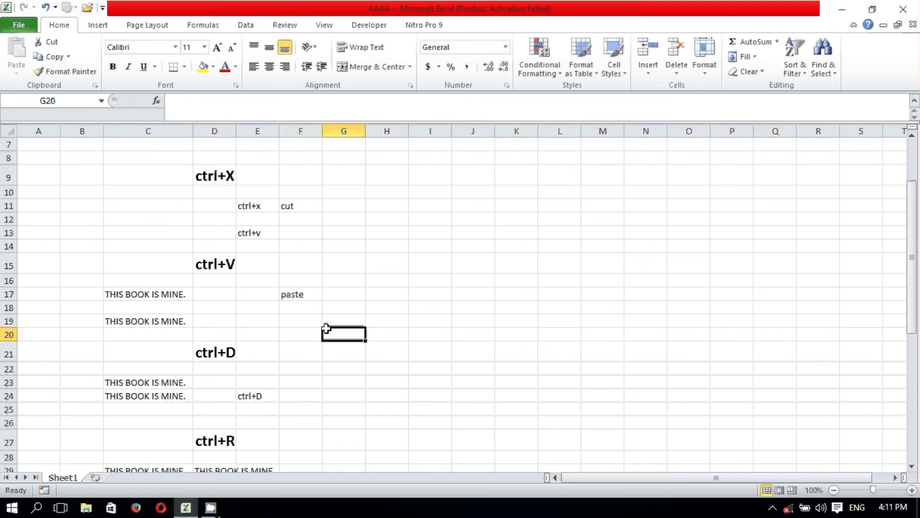
Step: Enter the description "fill down row" in cell F23, in the ctrl+D section
scroll(294, 277, "down", 2)
left_click(294, 277)
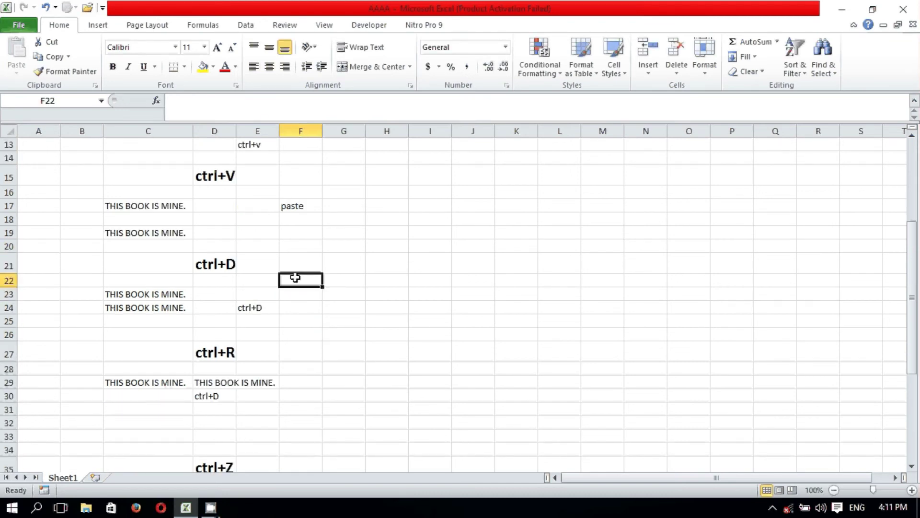
left_click(312, 296)
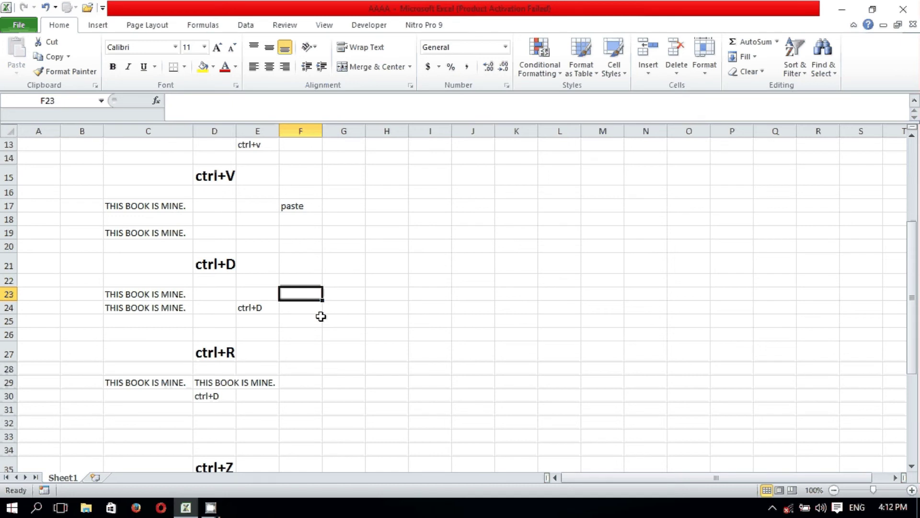
type("fill")
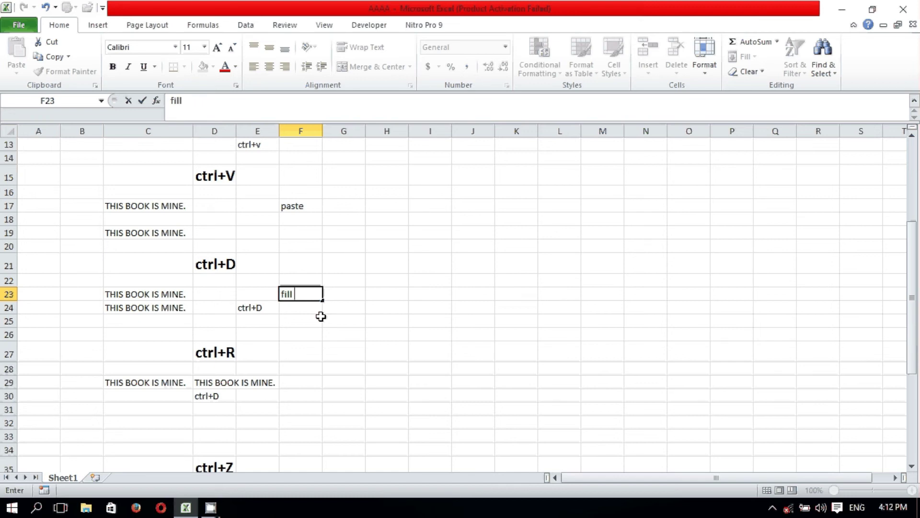
type(" down ro")
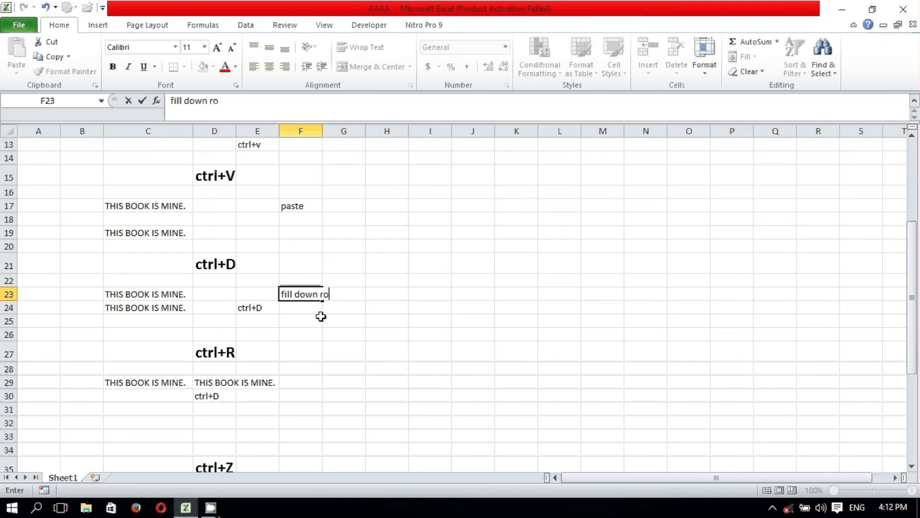
type("w")
left_click(321, 316)
Step: Move the "fill down row" description from F23 to F24, level with the ctrl+D label
scroll(315, 341, "down", 2)
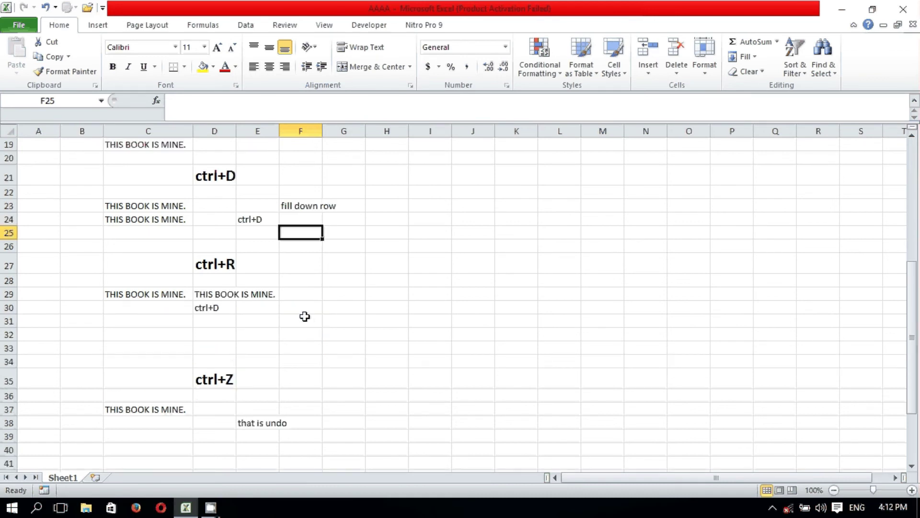
left_click(315, 210)
left_click_drag(314, 211, 315, 224)
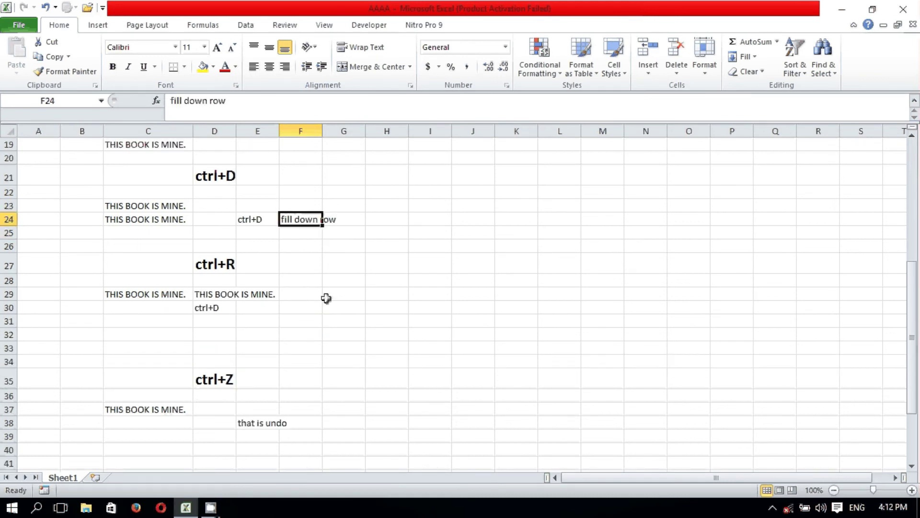
Step: Correct the label in cell D30, under the ctrl+R heading, to read "ctrl+R"
left_click(290, 308)
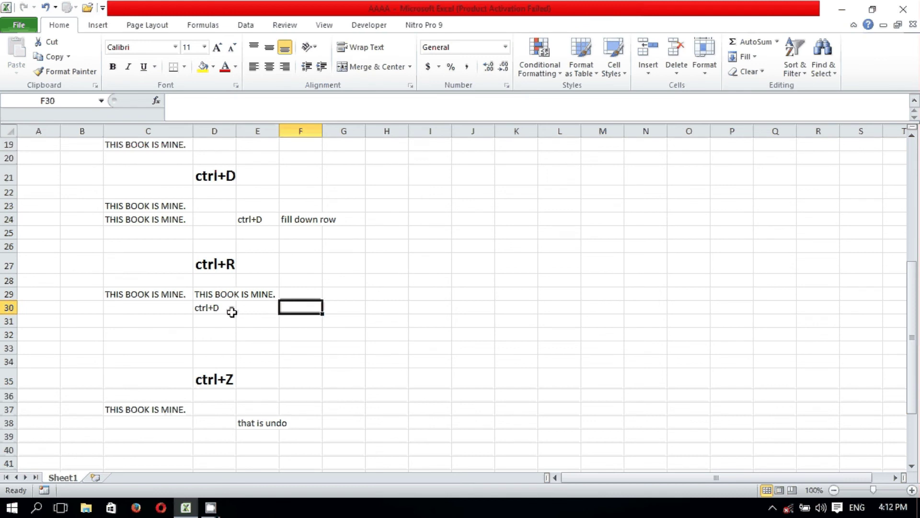
double_click(217, 307)
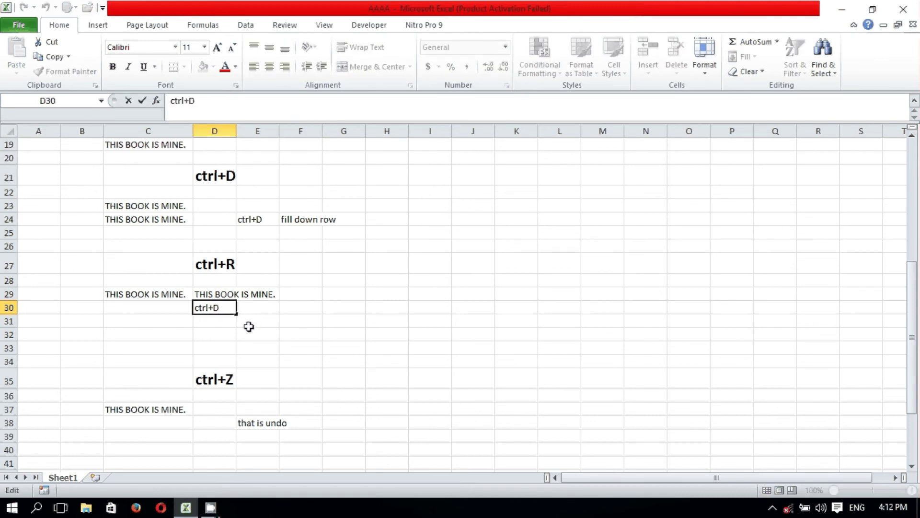
key("BackSpace")
type("r")
key("BackSpace")
type("R")
left_click(249, 326)
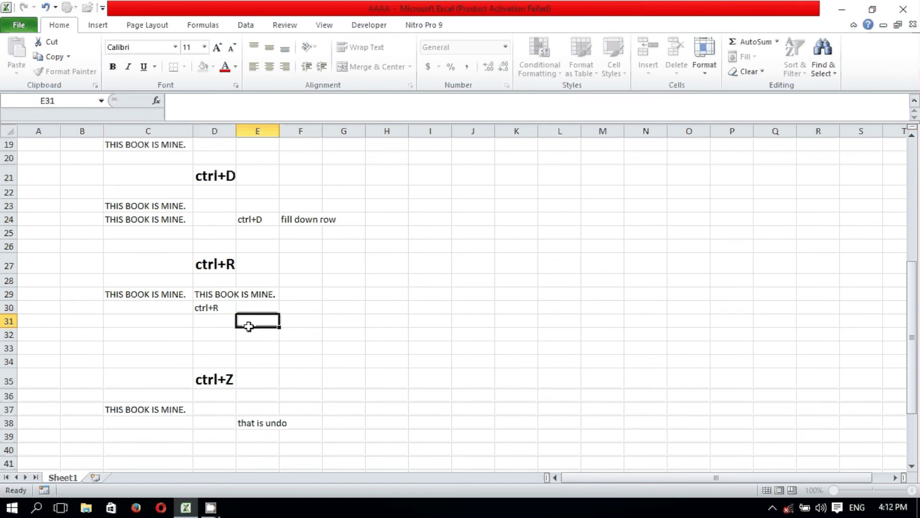
Step: Enter the description "fill right column" in cell F30, in line with the ctrl+R label
left_click(288, 308)
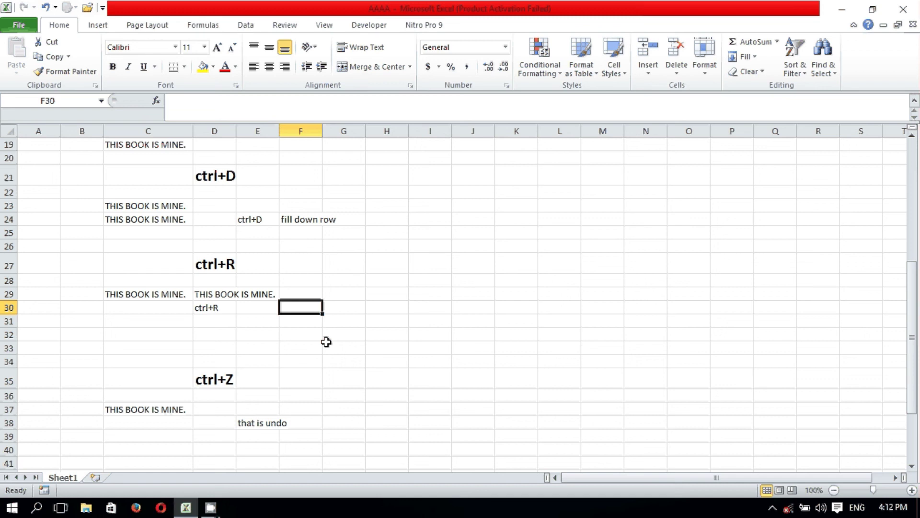
type("fill")
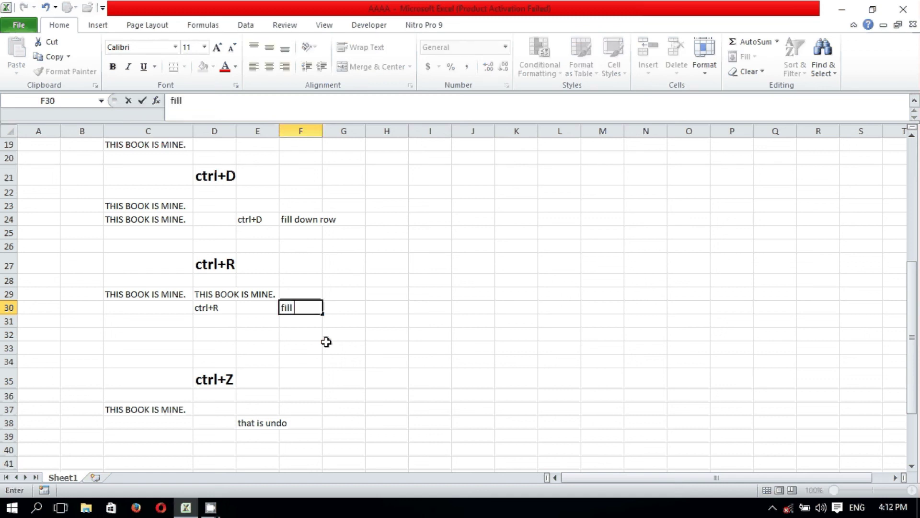
type(" right co")
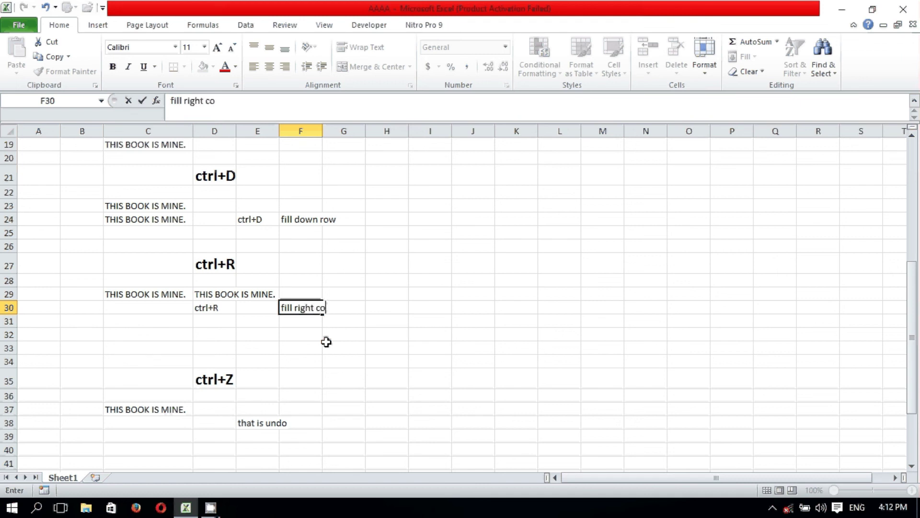
type("lumn")
left_click(328, 343)
Step: Enter a description beginning with "rev" in cell G38, in line with the "that is undo" note
scroll(295, 354, "down", 2)
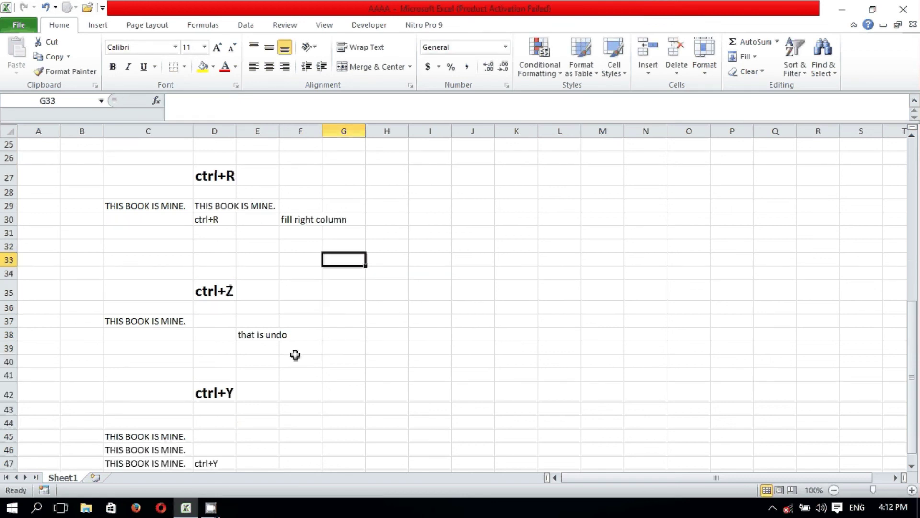
left_click(324, 336)
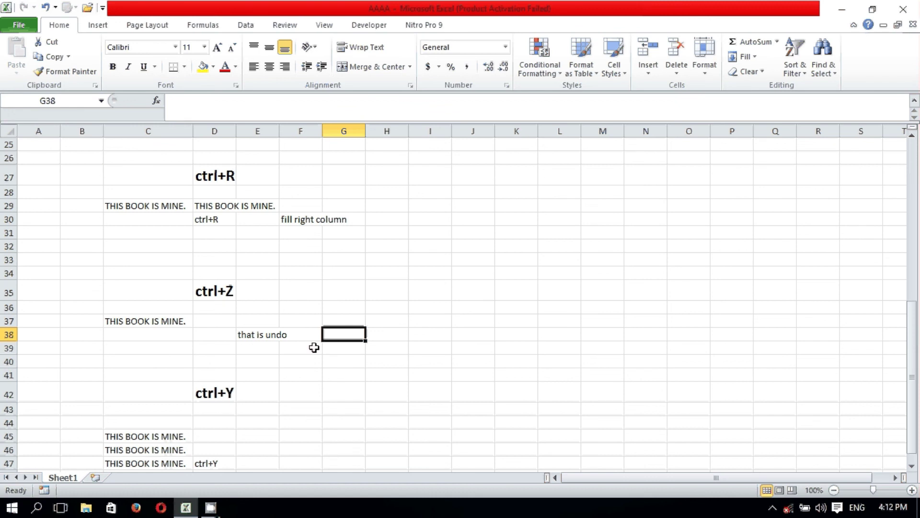
scroll(314, 358, "up", 1)
left_click(249, 373)
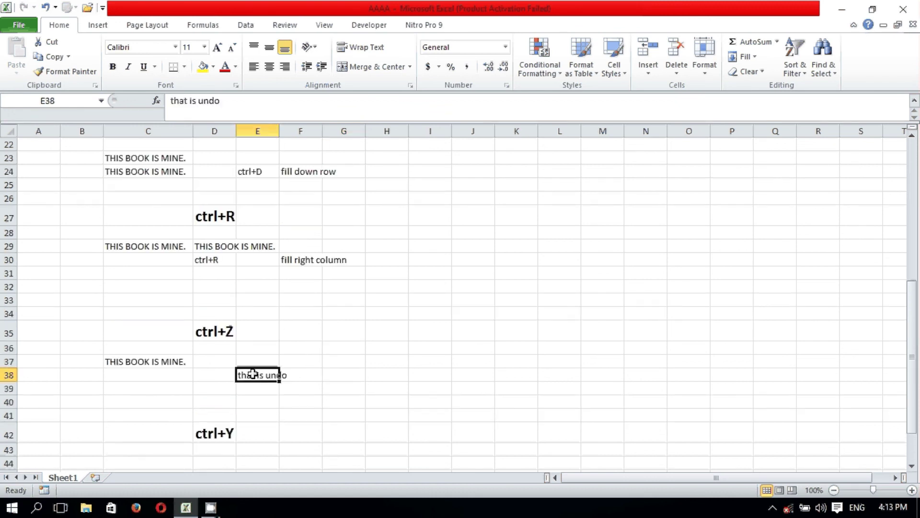
scroll(290, 382, "down", 1)
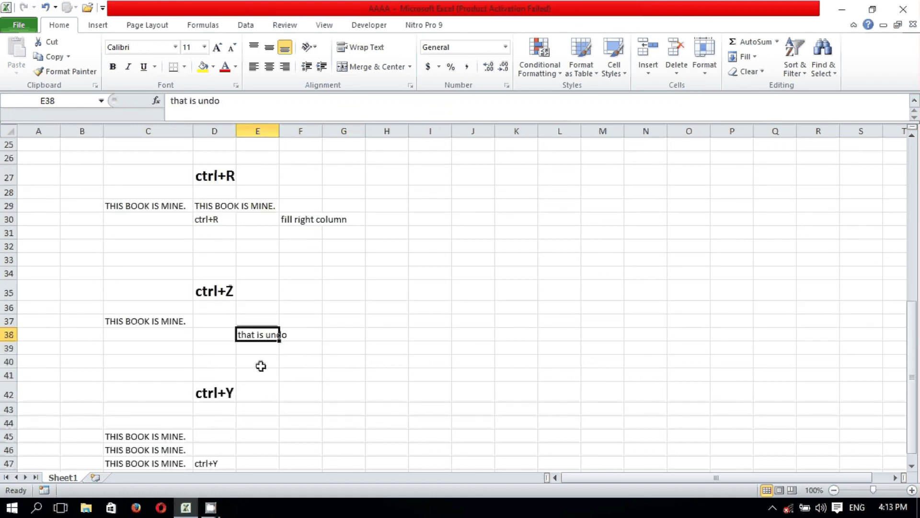
scroll(261, 357, "down", 2)
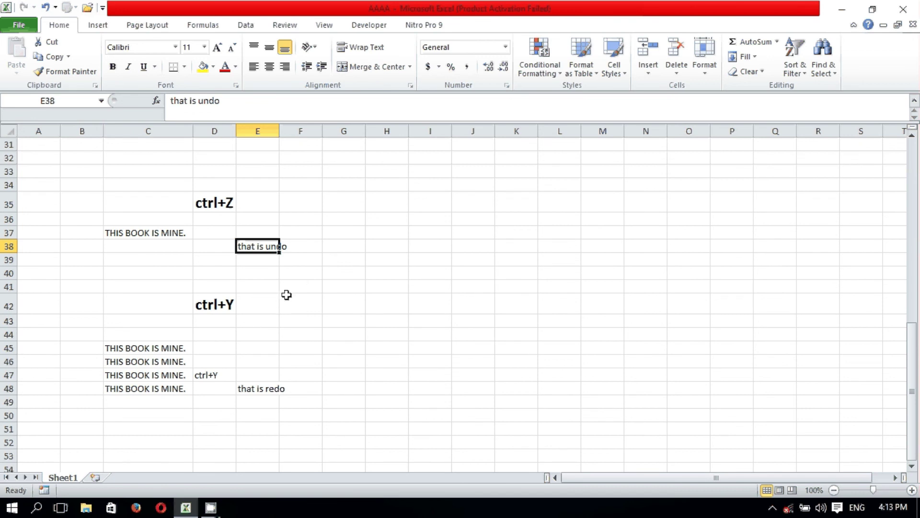
scroll(261, 352, "down", 1)
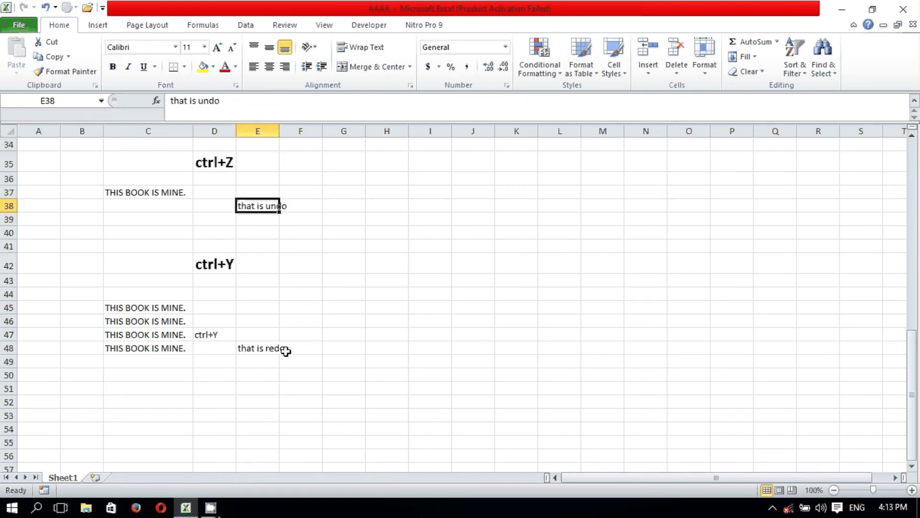
scroll(297, 297, "up", 2)
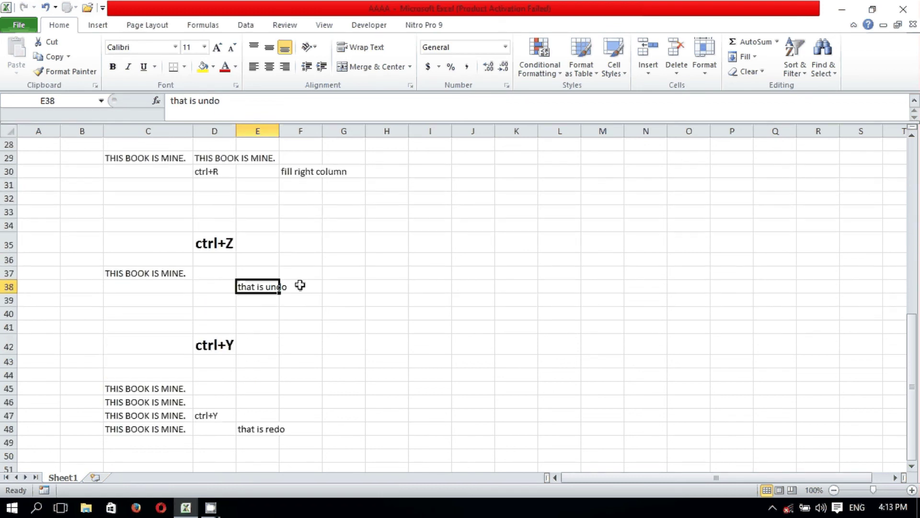
left_click(337, 287)
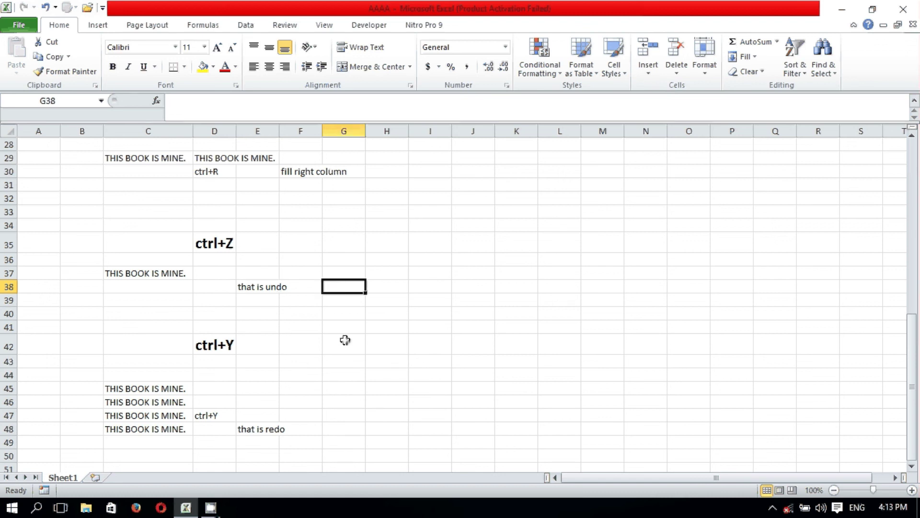
type("revwse")
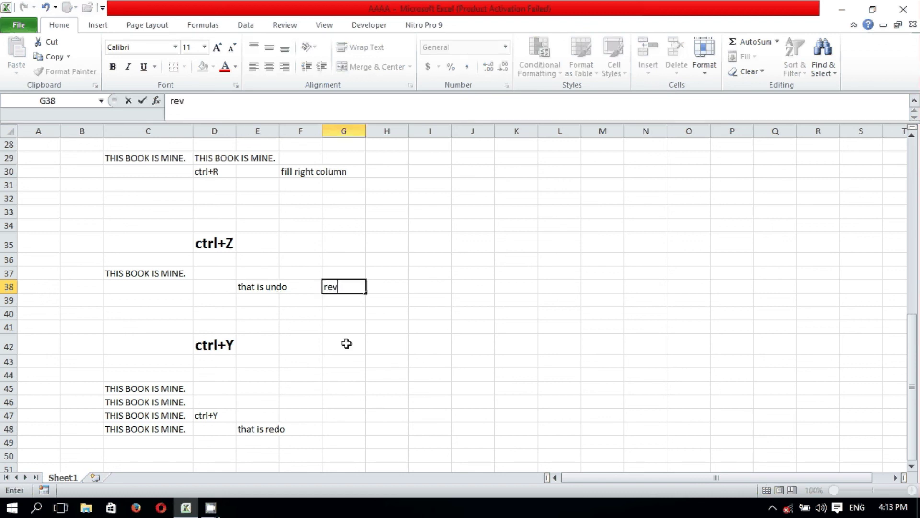